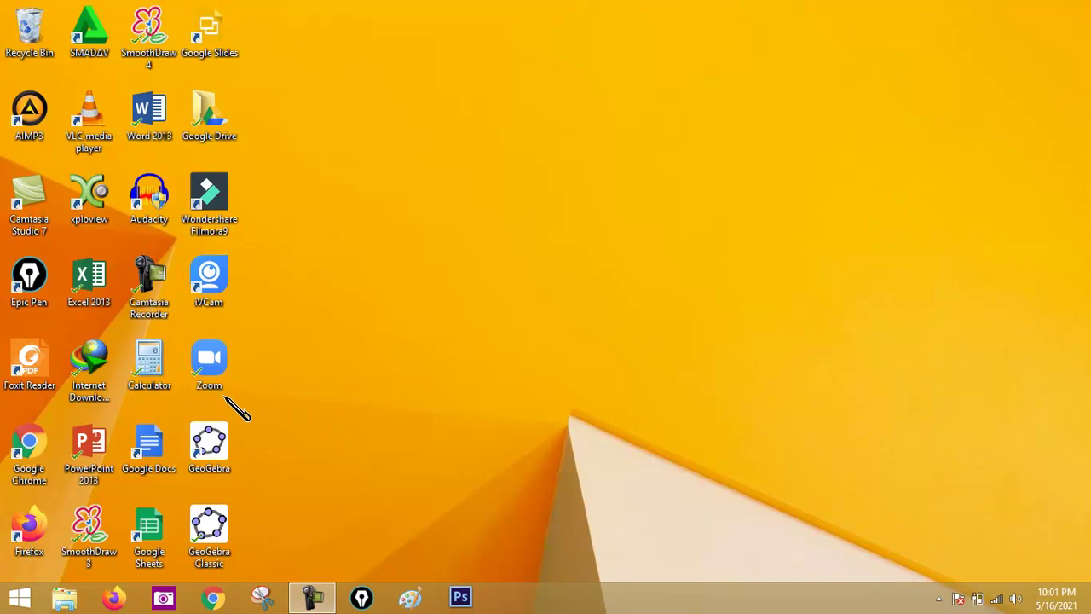
Launch GeoGebra Classic from the desktop and dismiss the list of perspectives, keeping the Graphing layout.
double_click(223, 467)
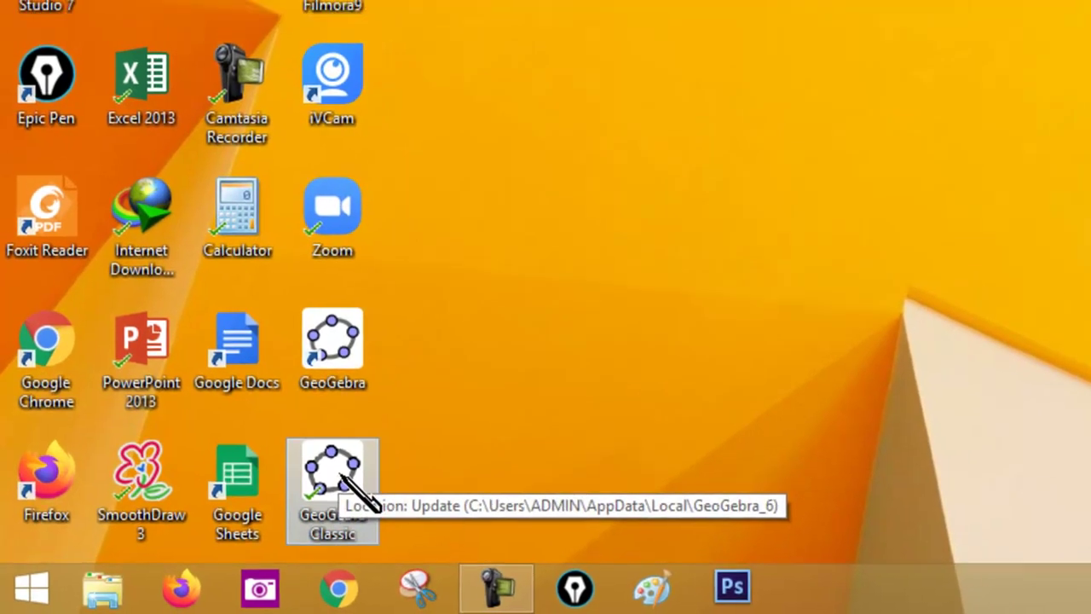
double_click(361, 469)
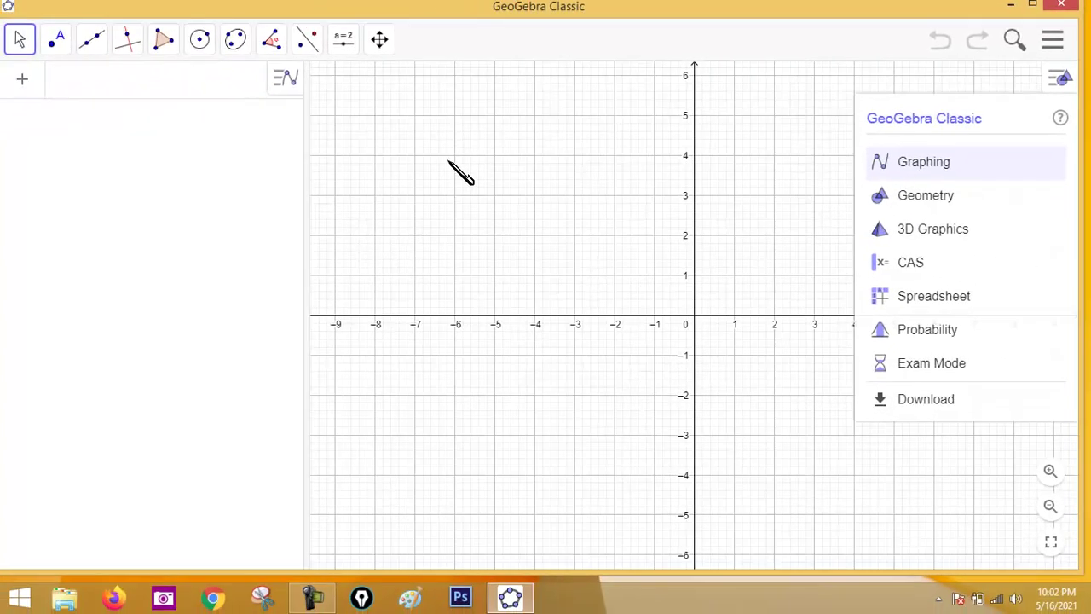
left_click(457, 152)
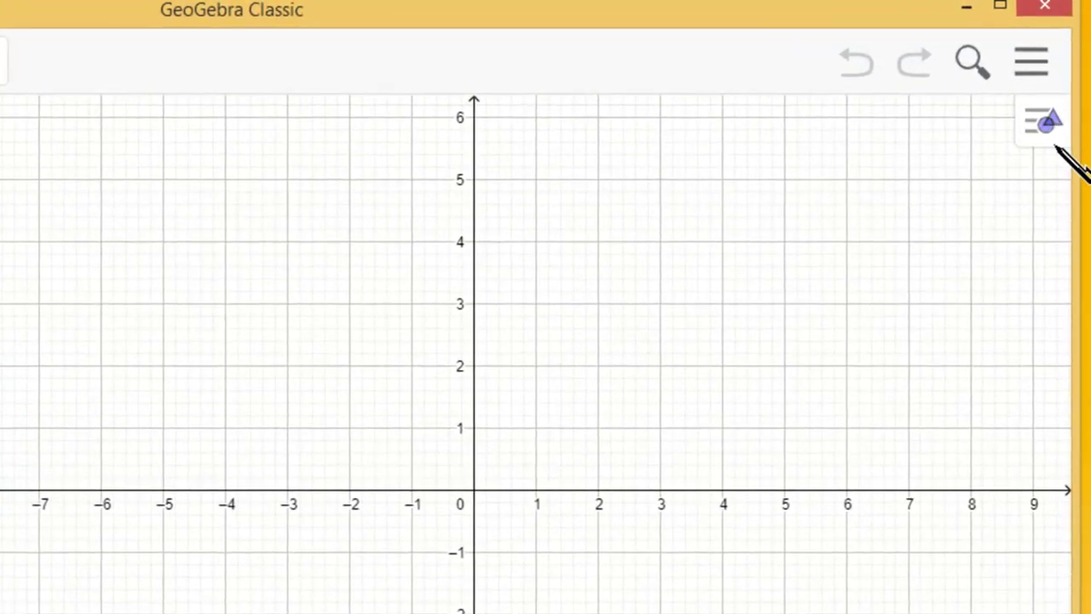
left_click(1047, 121)
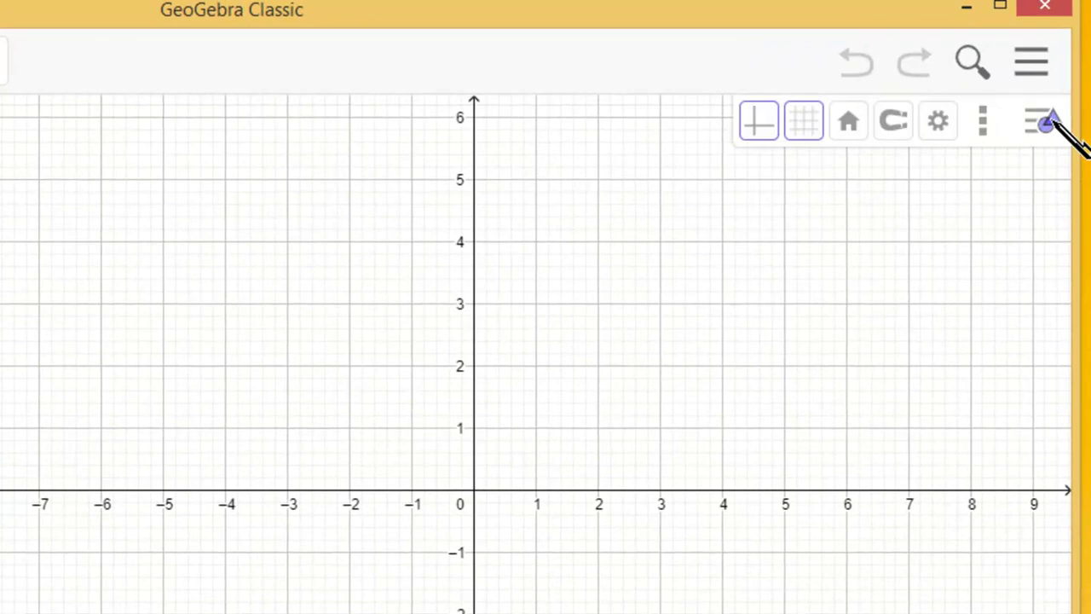
left_click(983, 124)
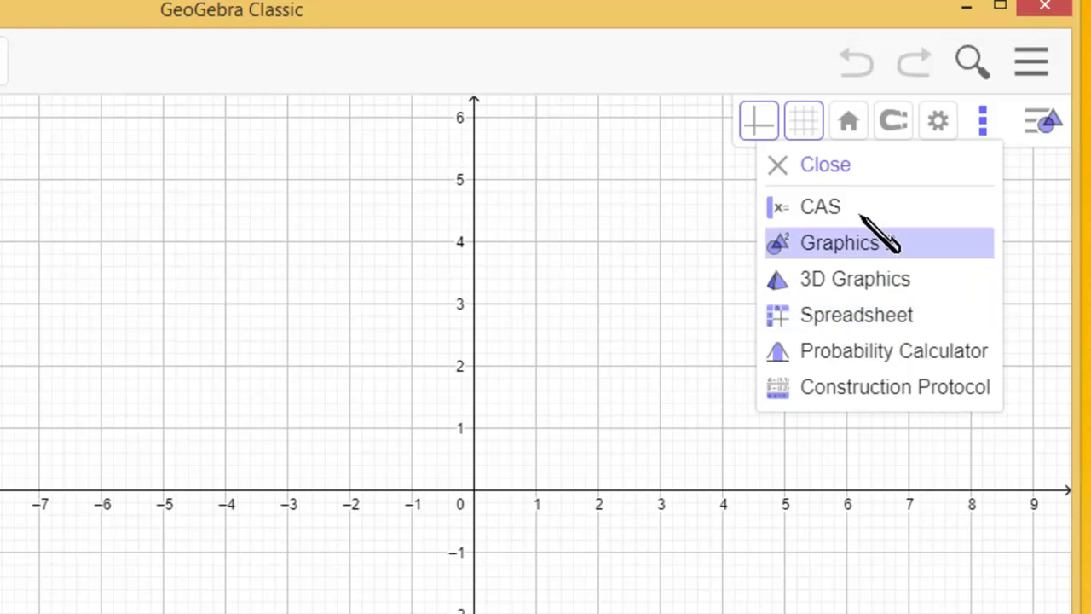
left_click(1052, 122)
left_click(1053, 122)
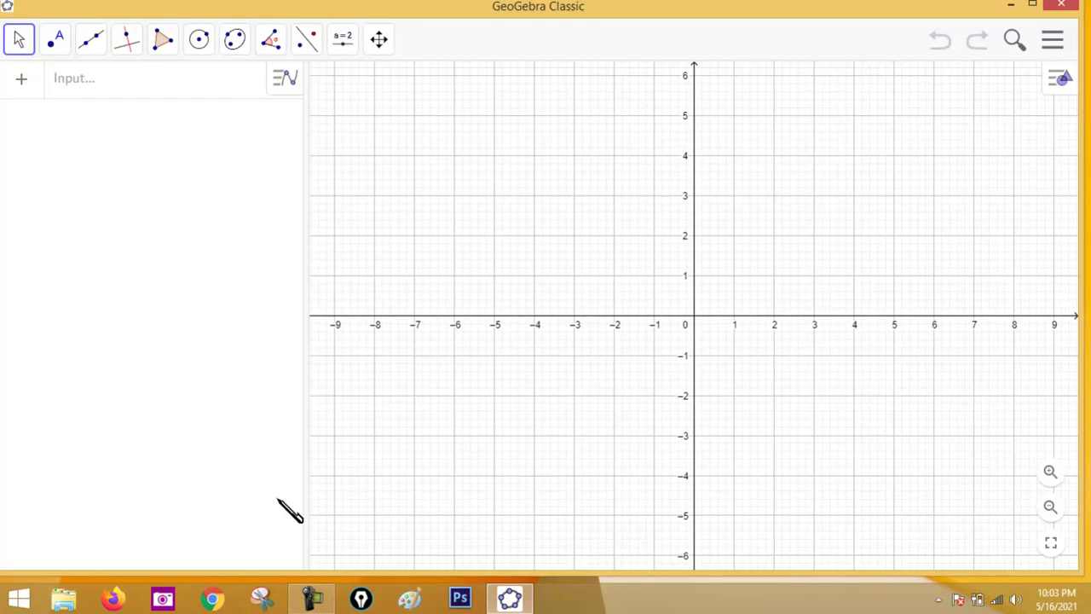
Reposition the coordinate plane with the Move tool so that the origin sits lower in the graphics view.
left_click(22, 41)
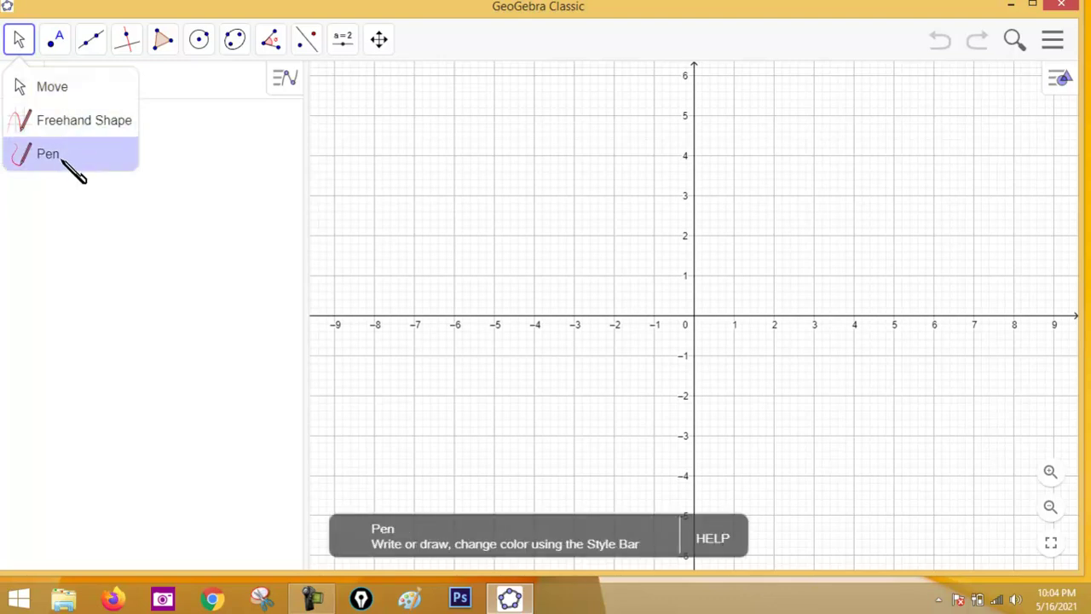
left_click(53, 89)
left_click_drag(535, 172, 441, 245)
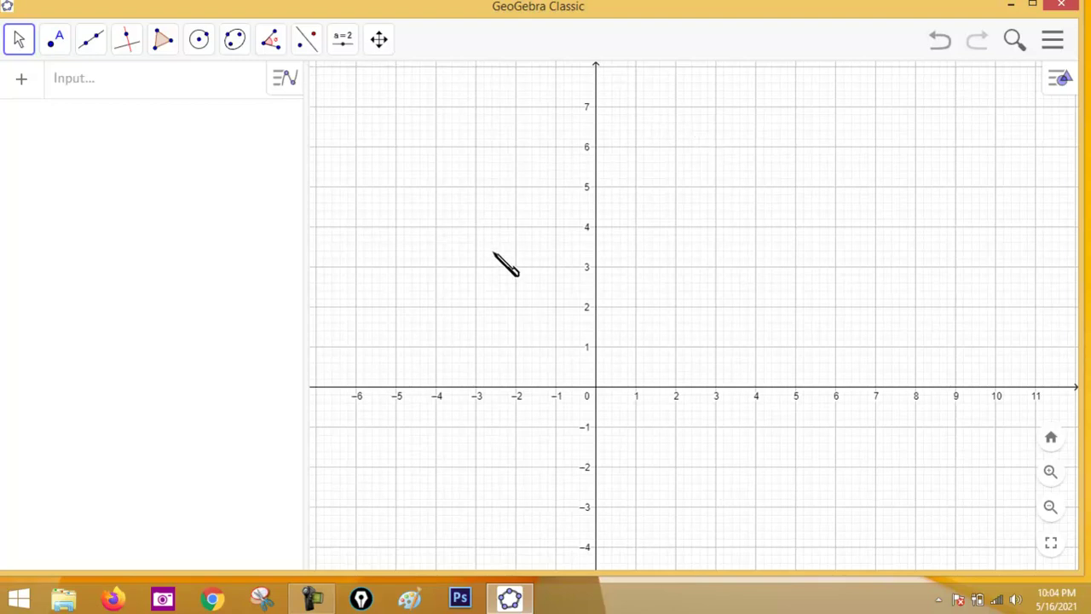
left_click_drag(477, 223, 586, 260)
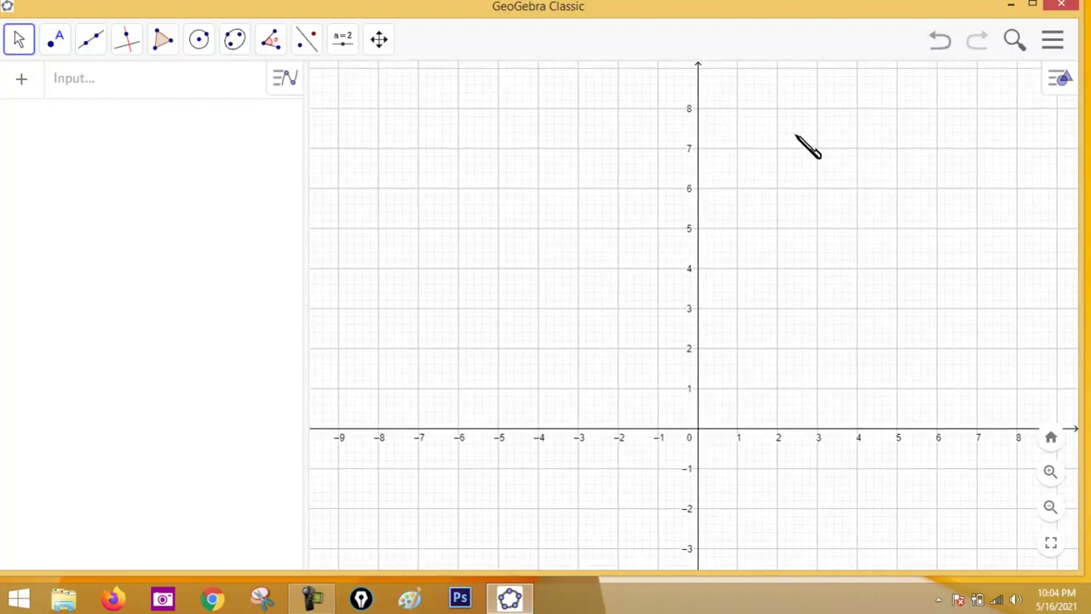
left_click_drag(648, 228, 569, 241)
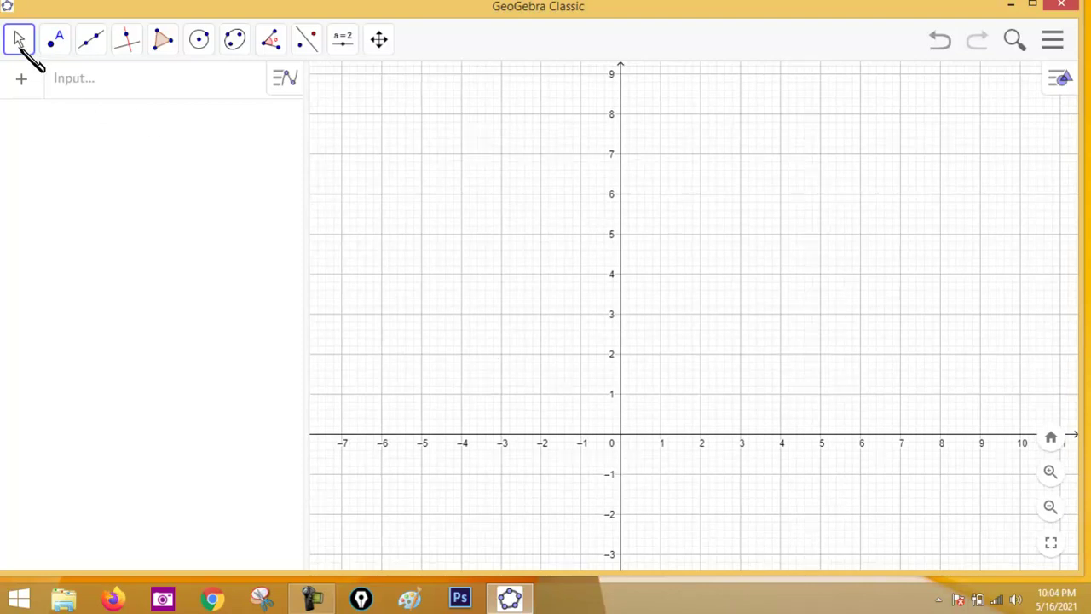
Sketch a triangle with the Freehand Shape tool, with vertices at about (-5.1, 7.9), (-6.4, 5.8) and (-3.6, 5.6).
left_click(27, 46)
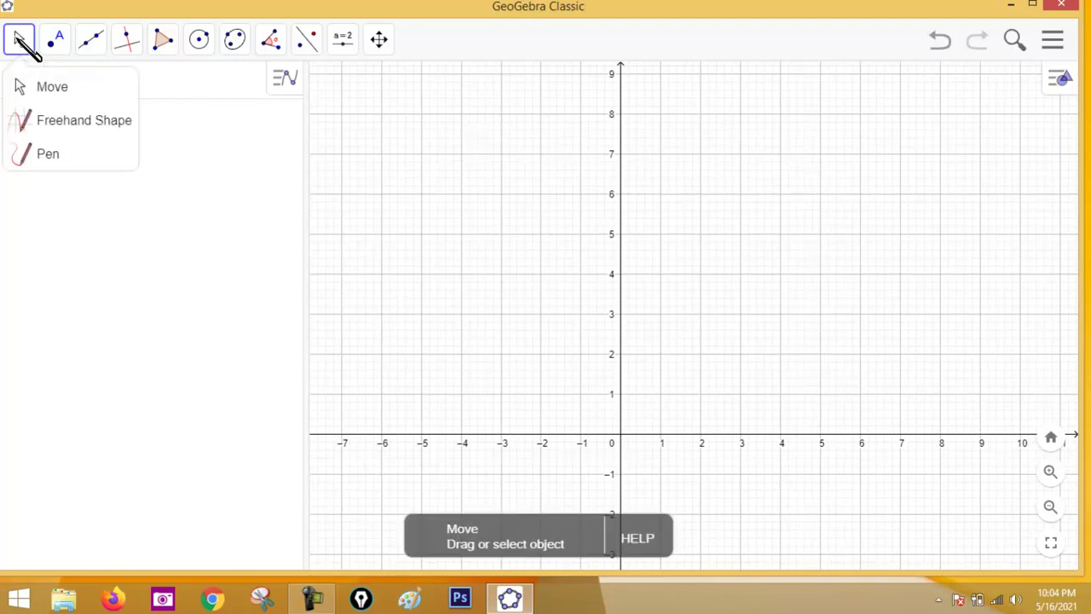
left_click(68, 128)
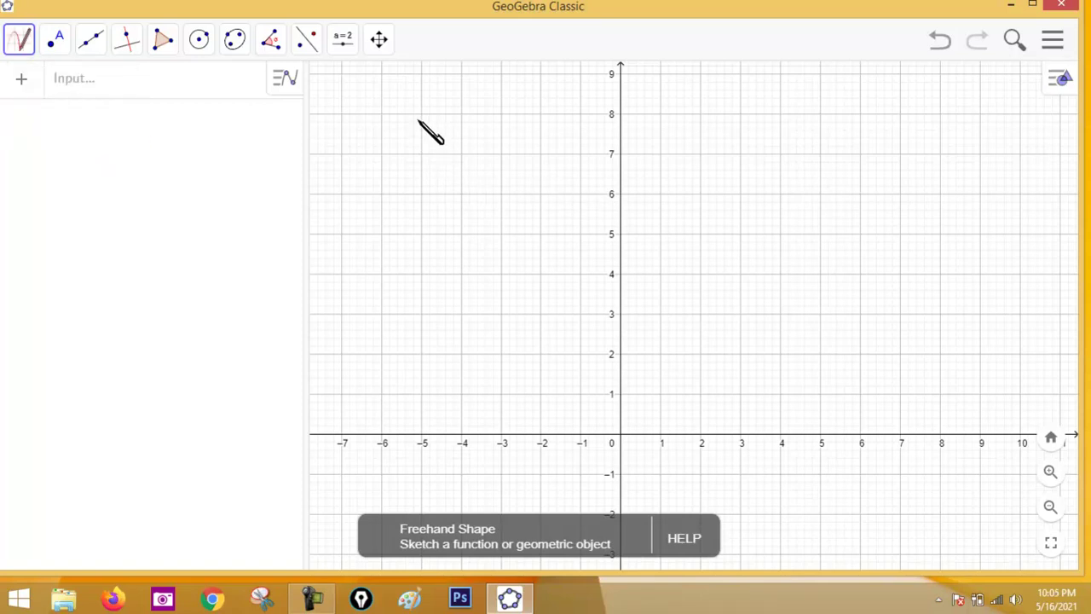
mouse_move(418, 120)
left_mouse_down()
mouse_move(367, 205)
mouse_move(475, 214)
mouse_move(419, 122)
left_mouse_up()
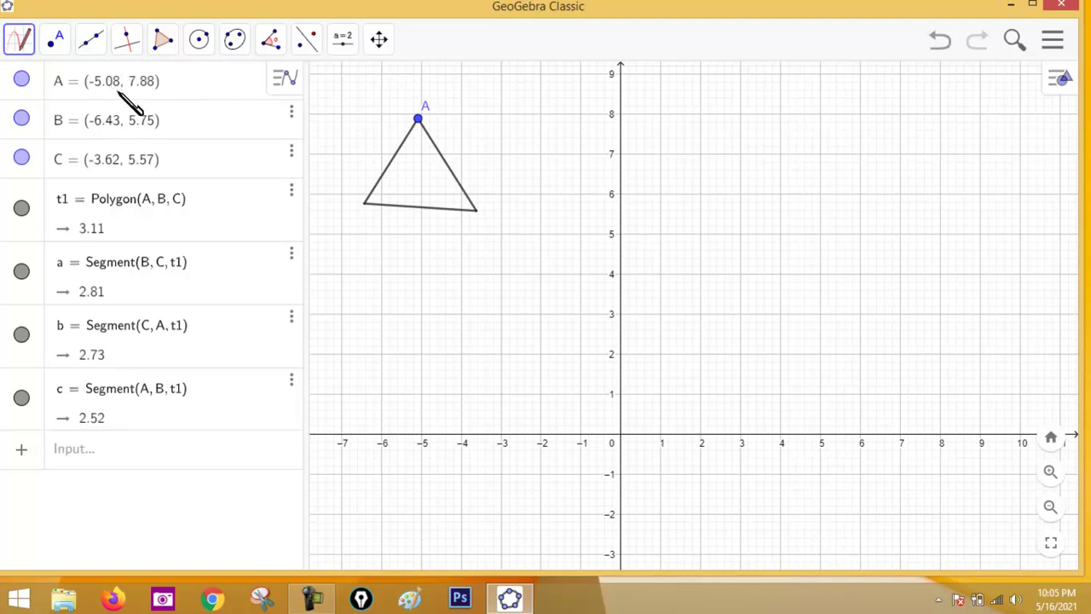
Set the coordinates of the triangle's vertex A to (-5, 7).
left_click(122, 85)
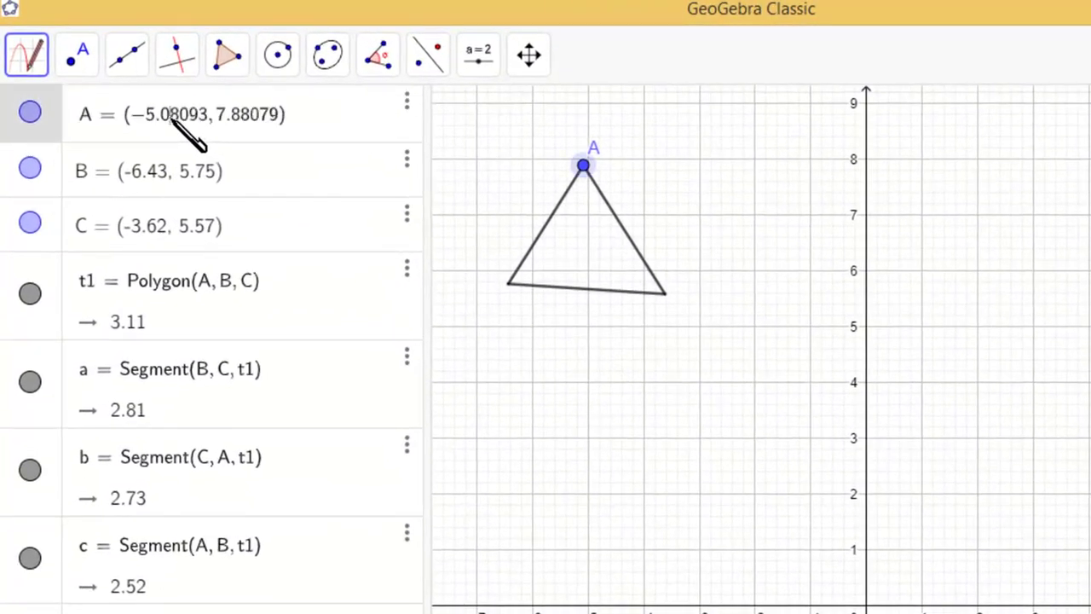
left_click(209, 116)
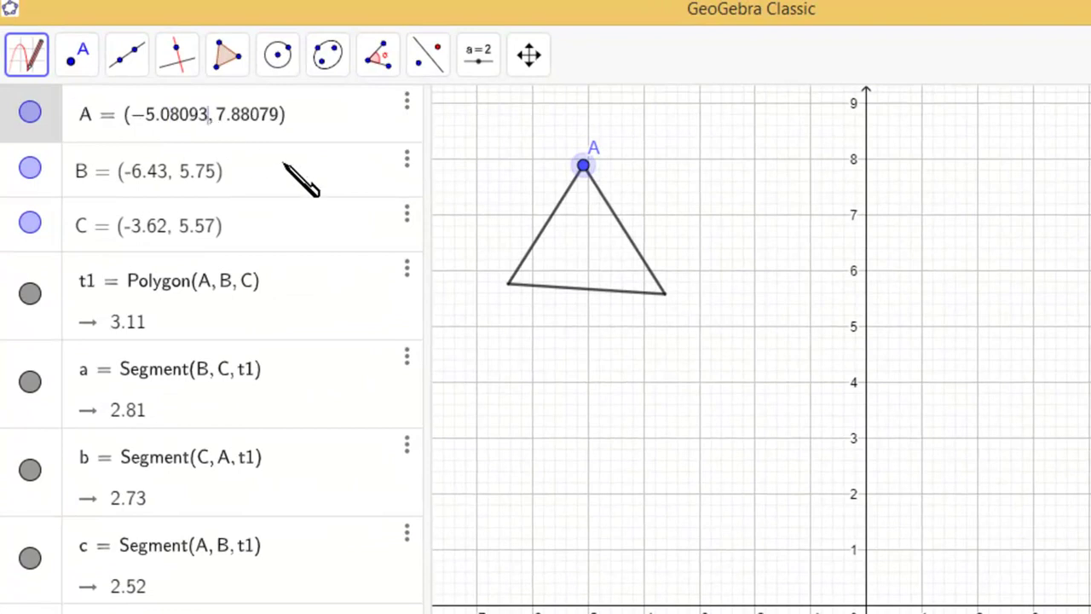
key("BackSpace")
key("BackSpace")
key("BackSpace")
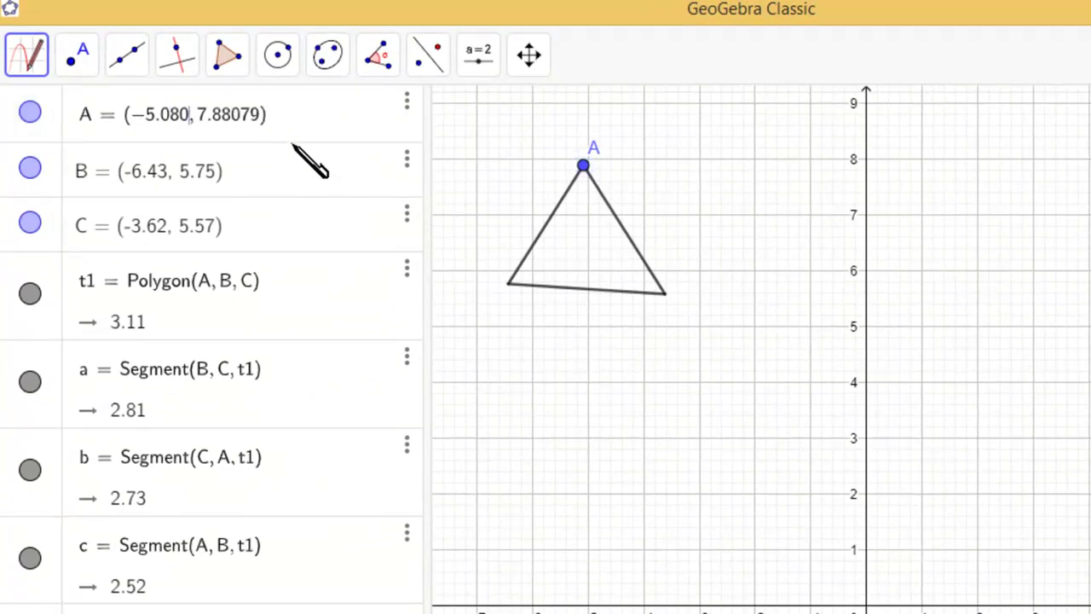
key("BackSpace")
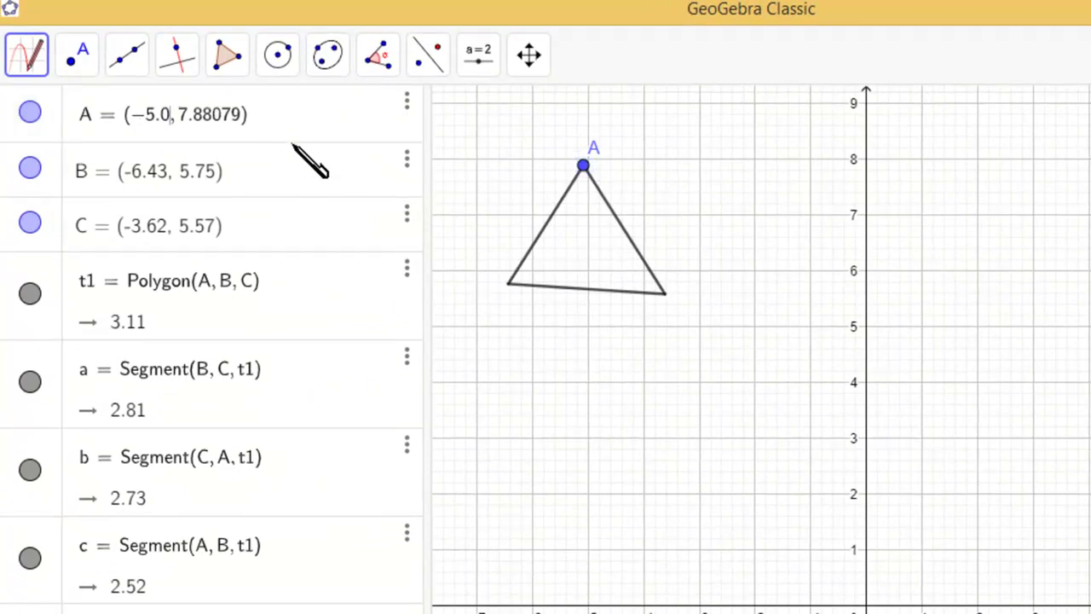
key("BackSpace")
key("BackSpace")
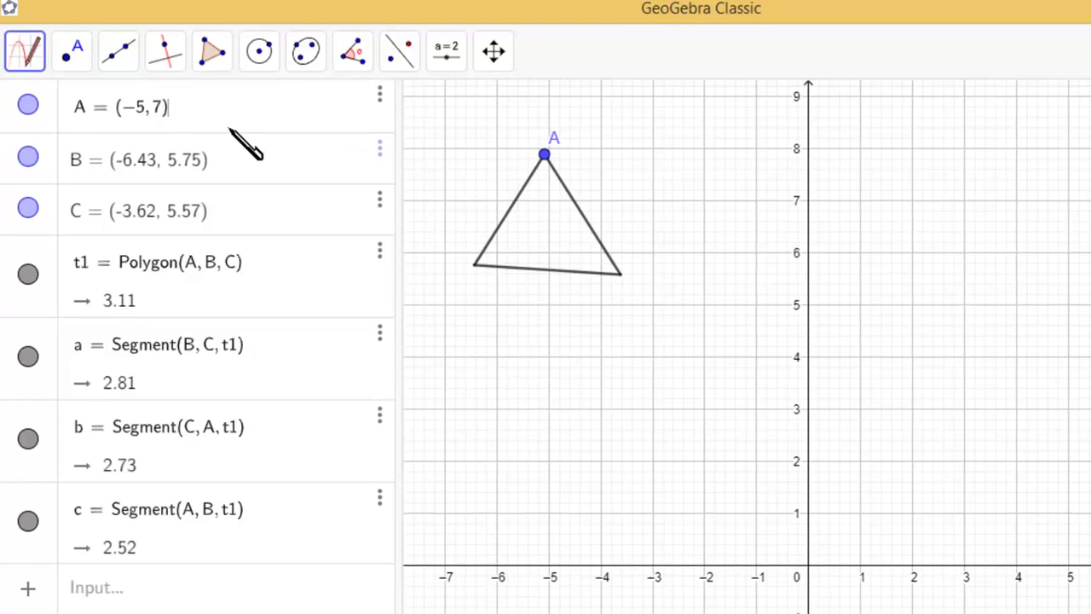
key("Return")
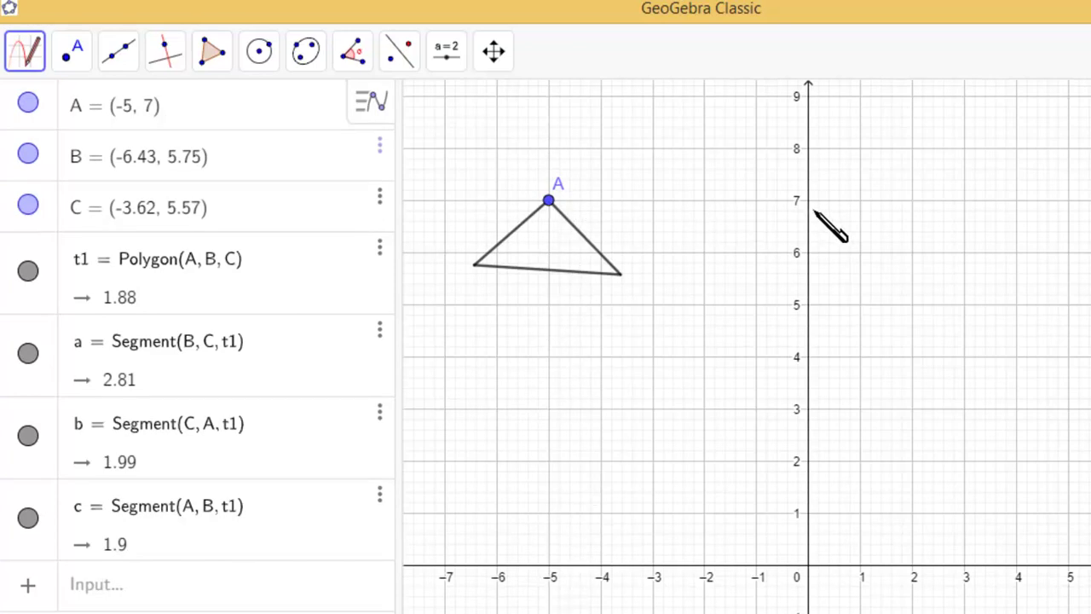
Show the triangle's vertices B and C in the graphics view.
left_click(28, 154)
left_click(28, 205)
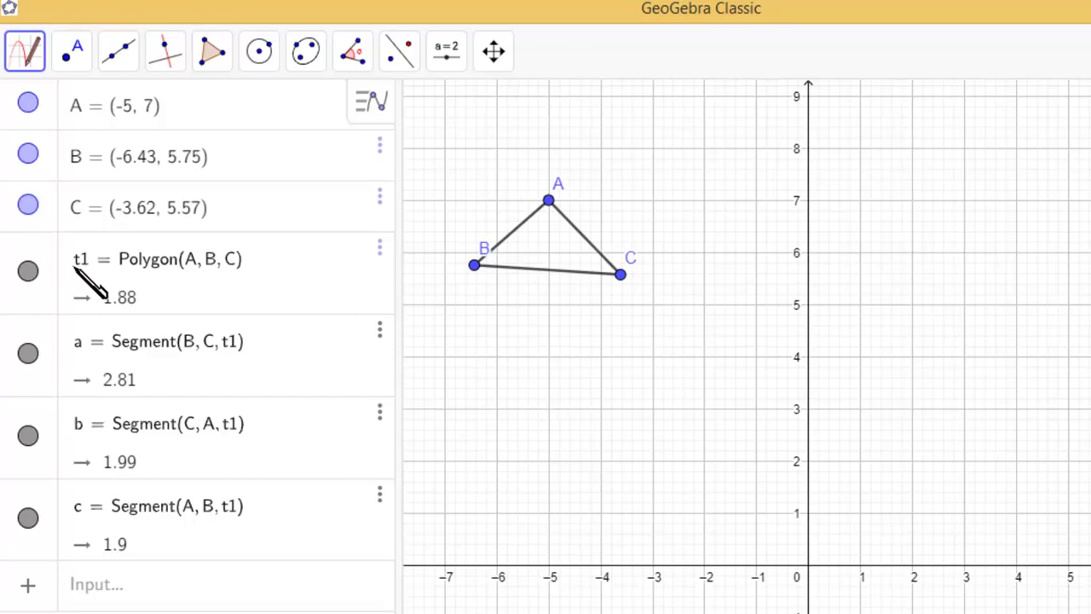
Hide and reshow the triangle t1 and, one at a time, its side segments a, b and c.
left_click(28, 271)
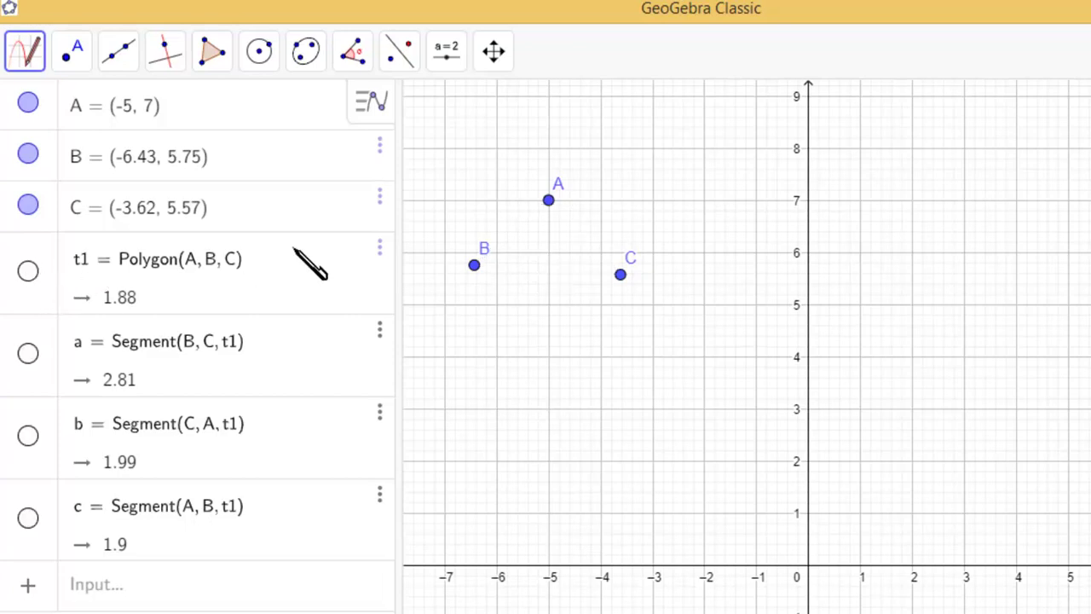
left_click(29, 271)
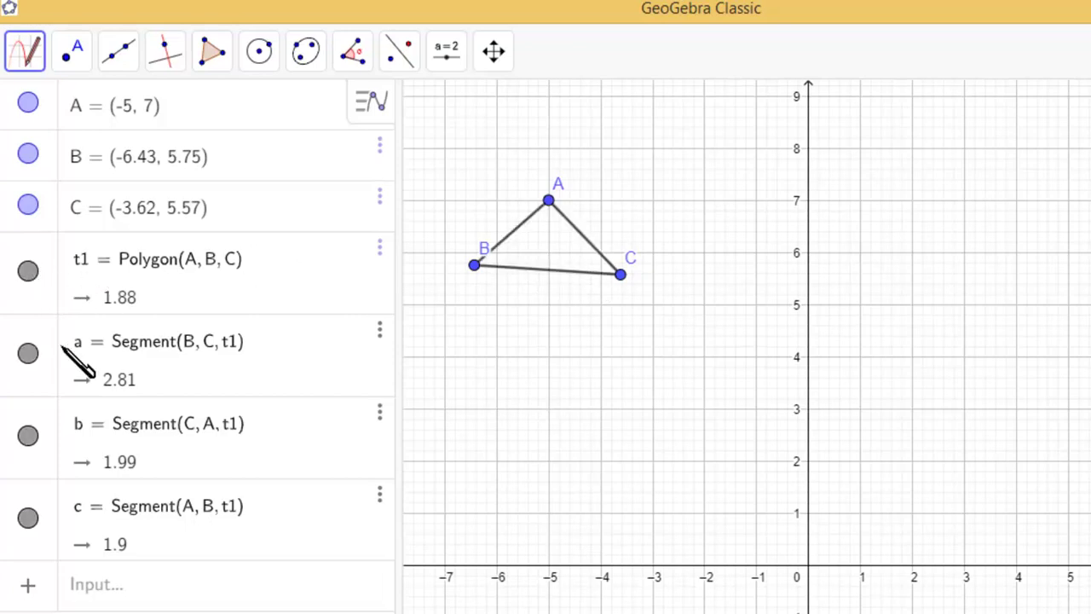
left_click(28, 271)
left_click(28, 271)
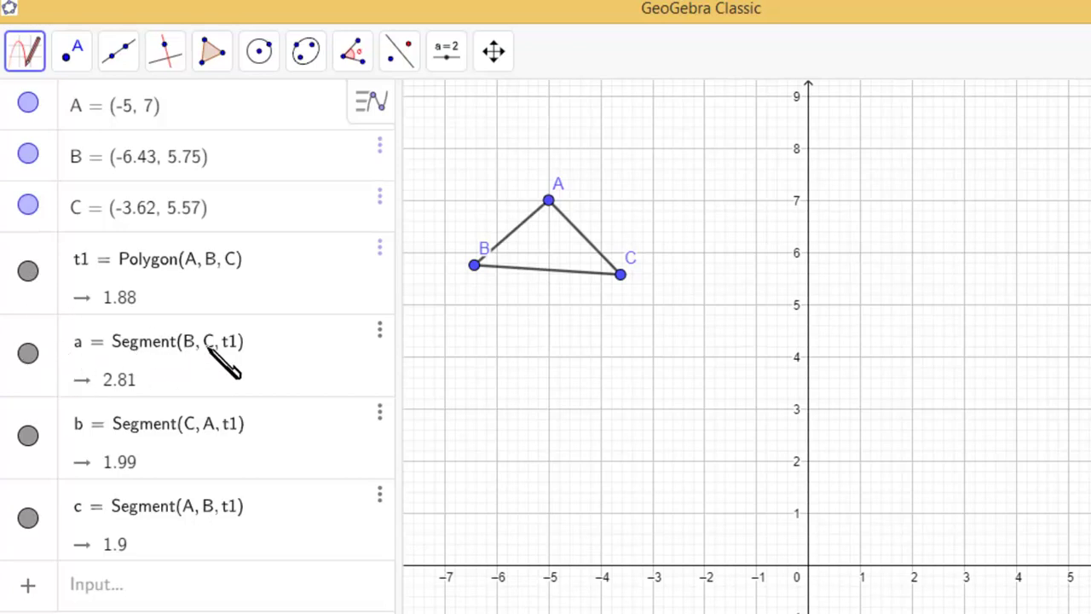
left_click(28, 353)
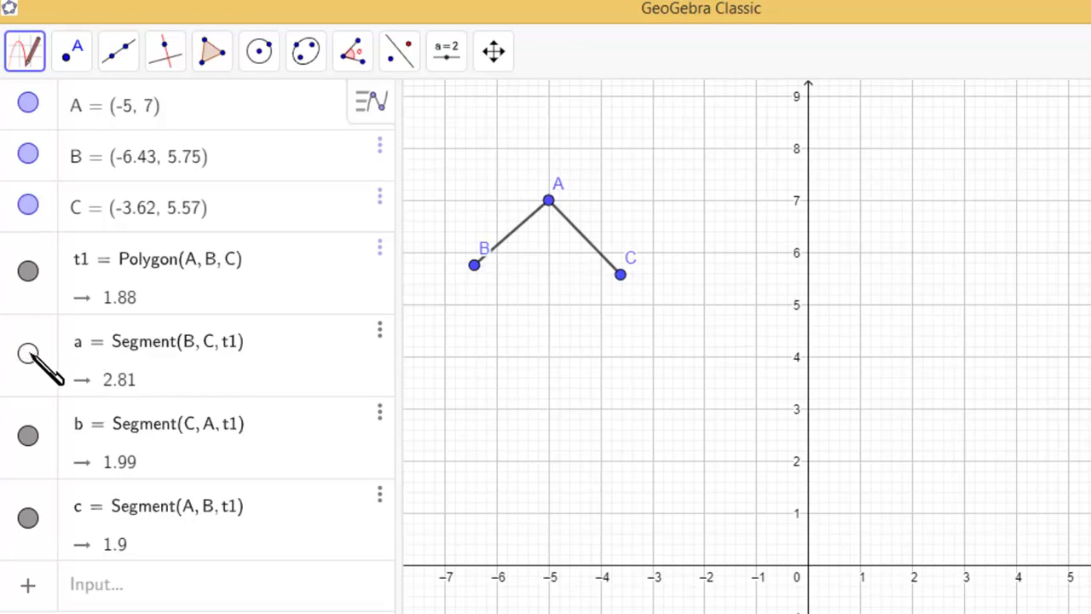
left_click(28, 353)
left_click(28, 436)
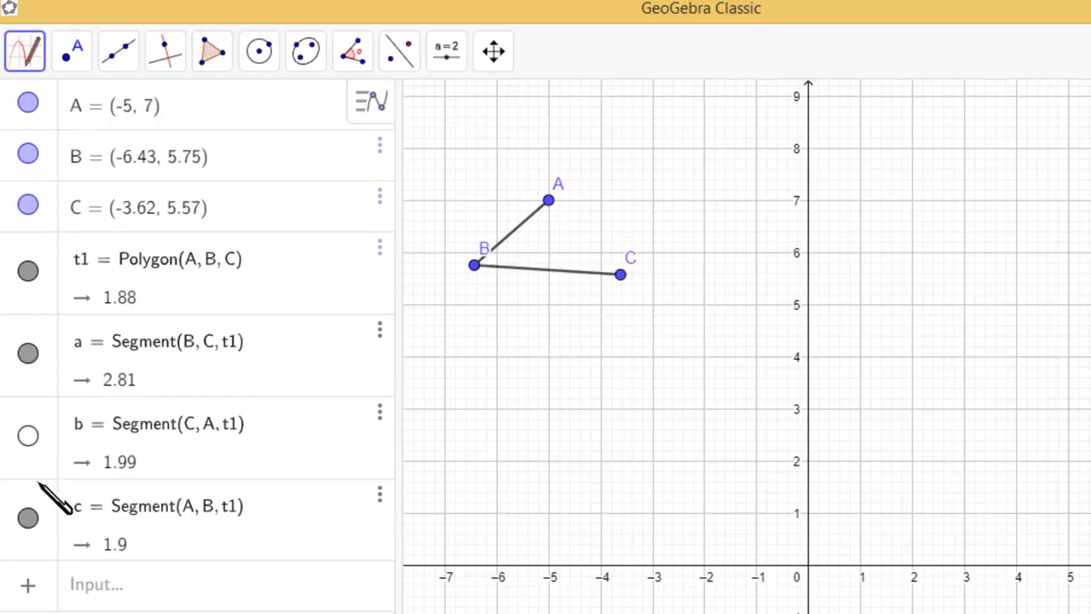
left_click(28, 437)
left_click(28, 517)
left_click(28, 517)
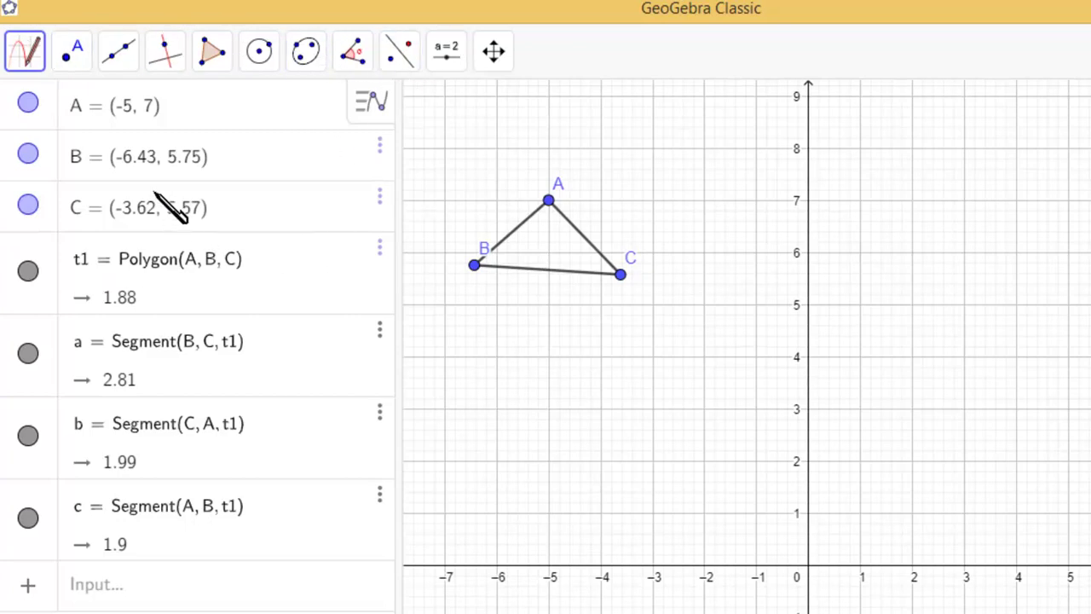
Set the coordinates of the triangle's vertex B to (-2, 4).
left_click(159, 160)
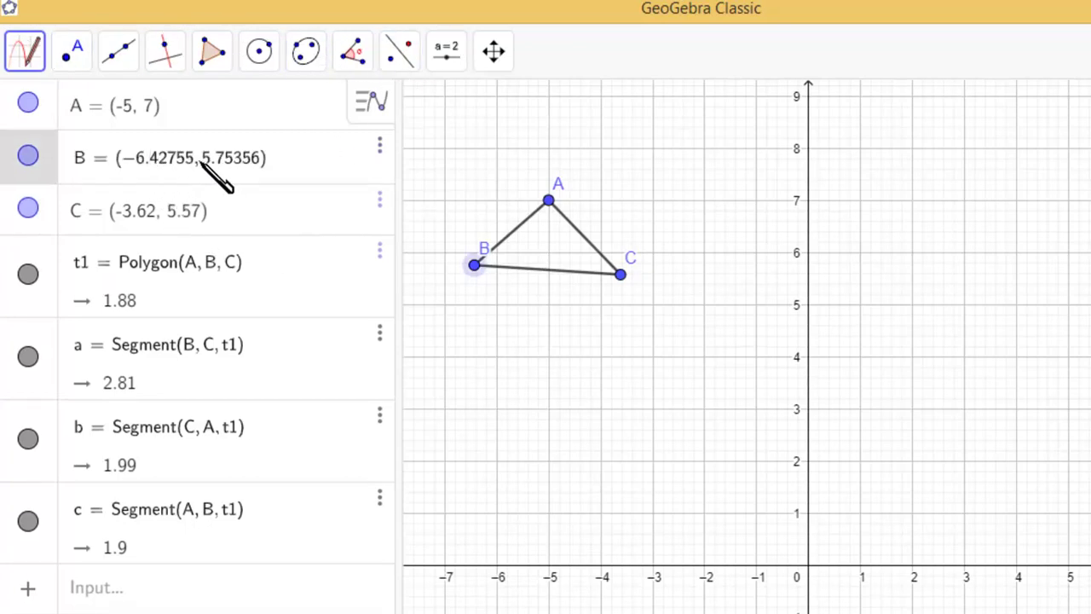
left_click_drag(198, 163, 136, 162)
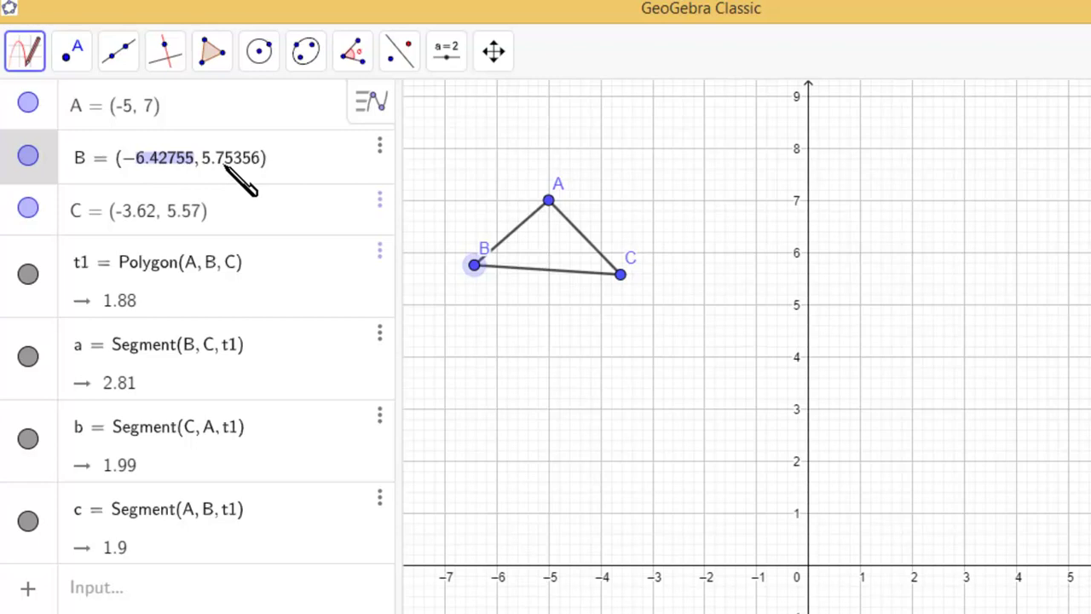
type("2")
left_click_drag(215, 158, 151, 160)
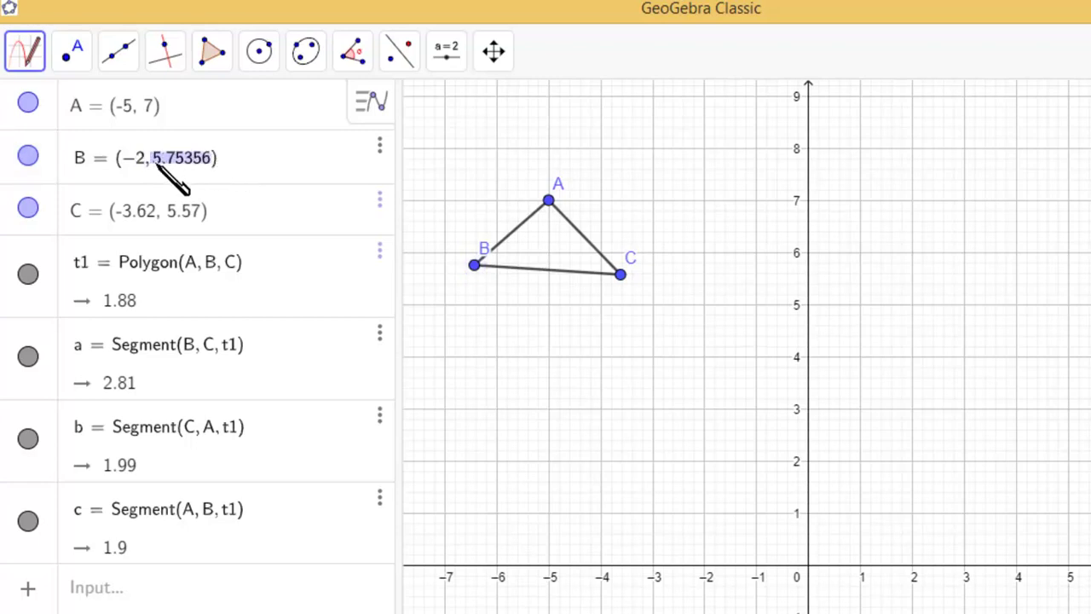
type("4")
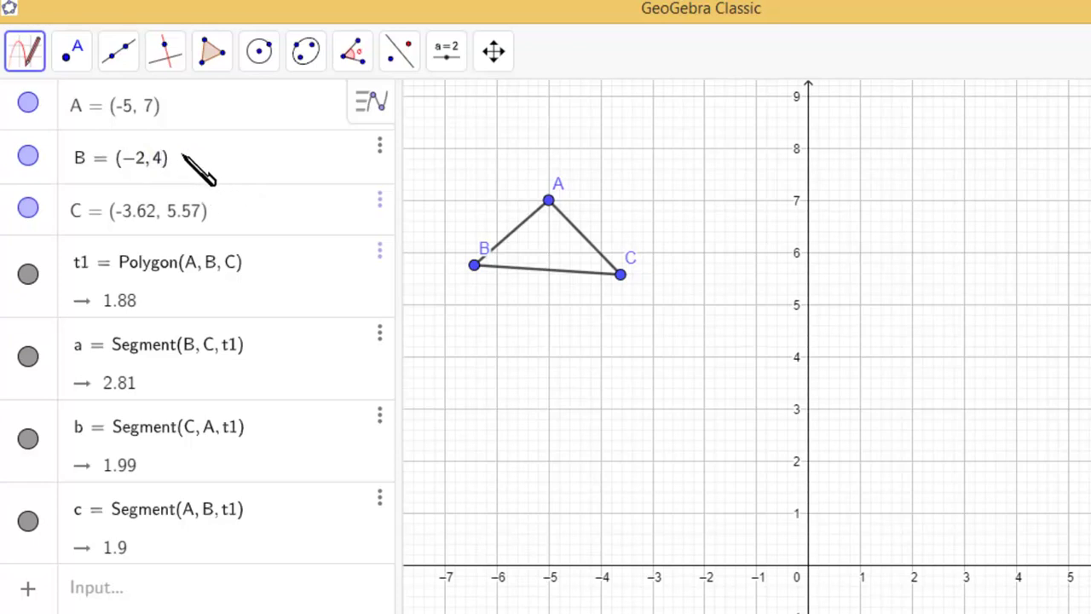
key("Return")
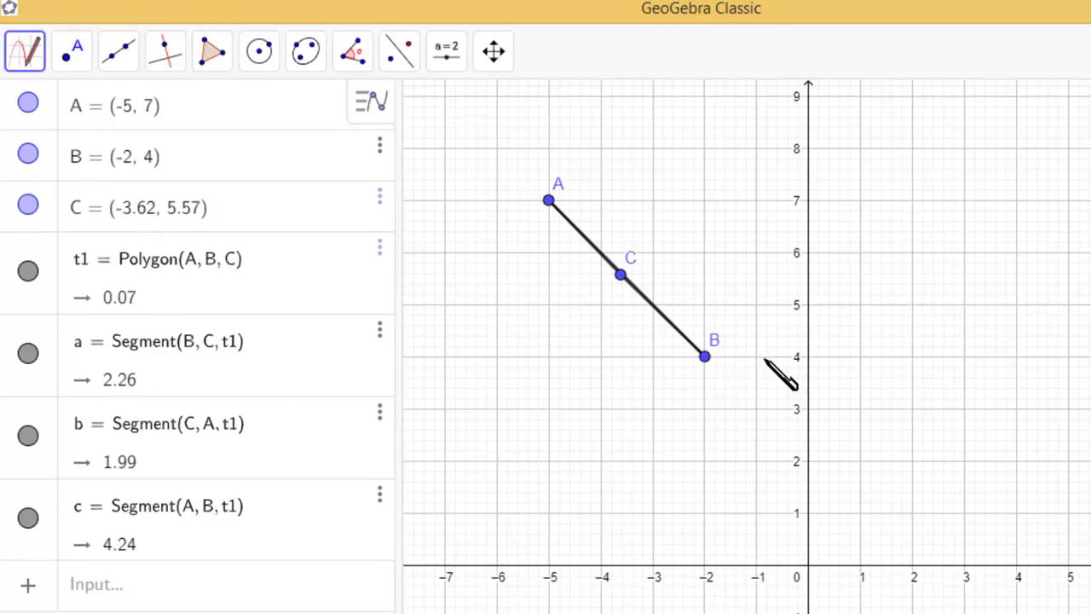
Set the coordinates of the triangle's vertex C to (-6, 2).
left_click(141, 217)
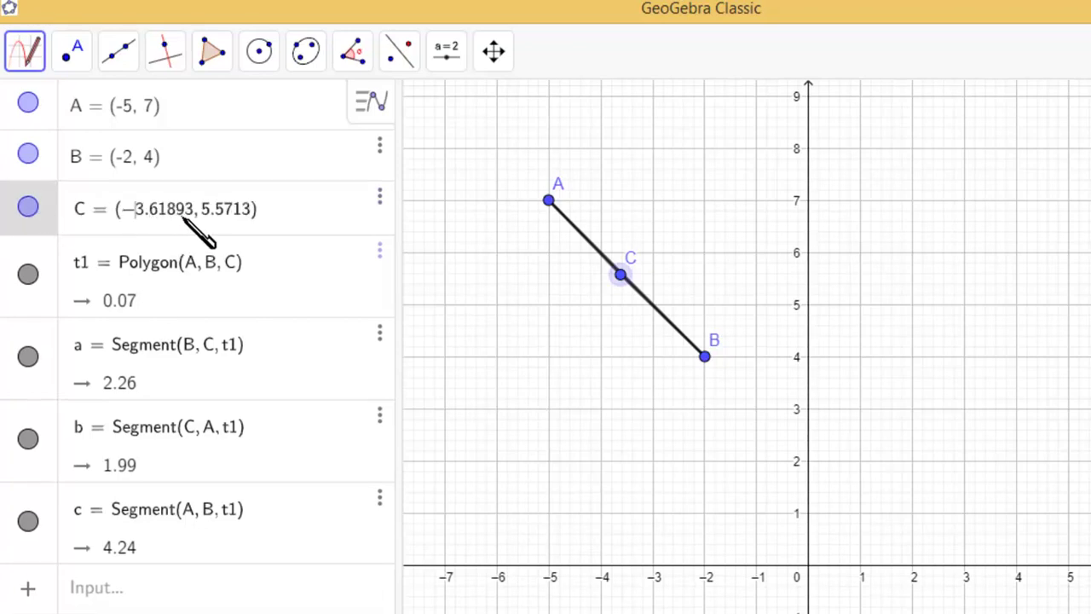
left_click_drag(195, 214, 141, 217)
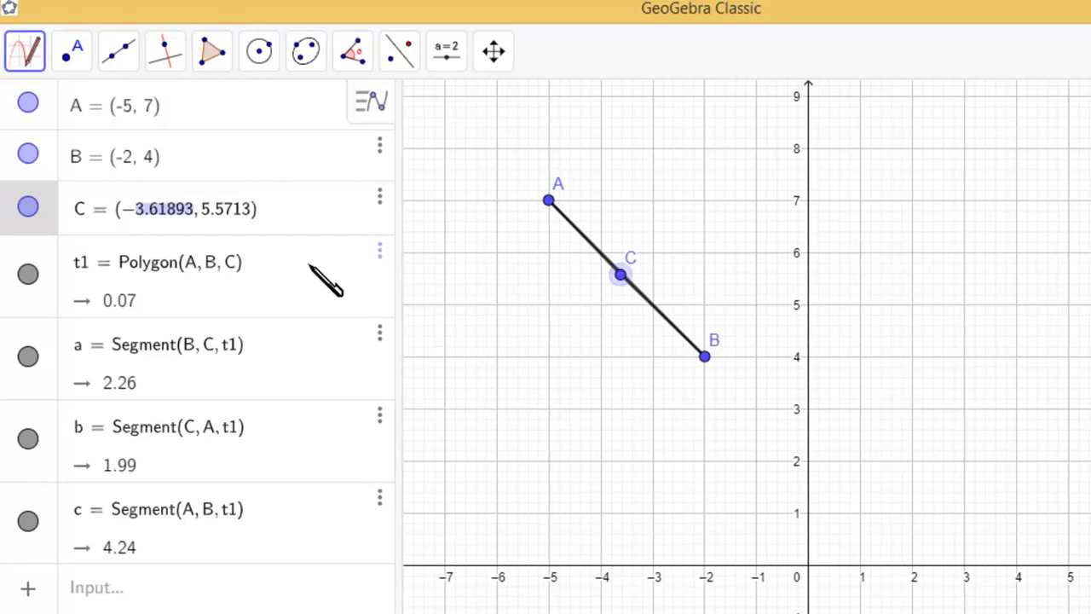
type("6")
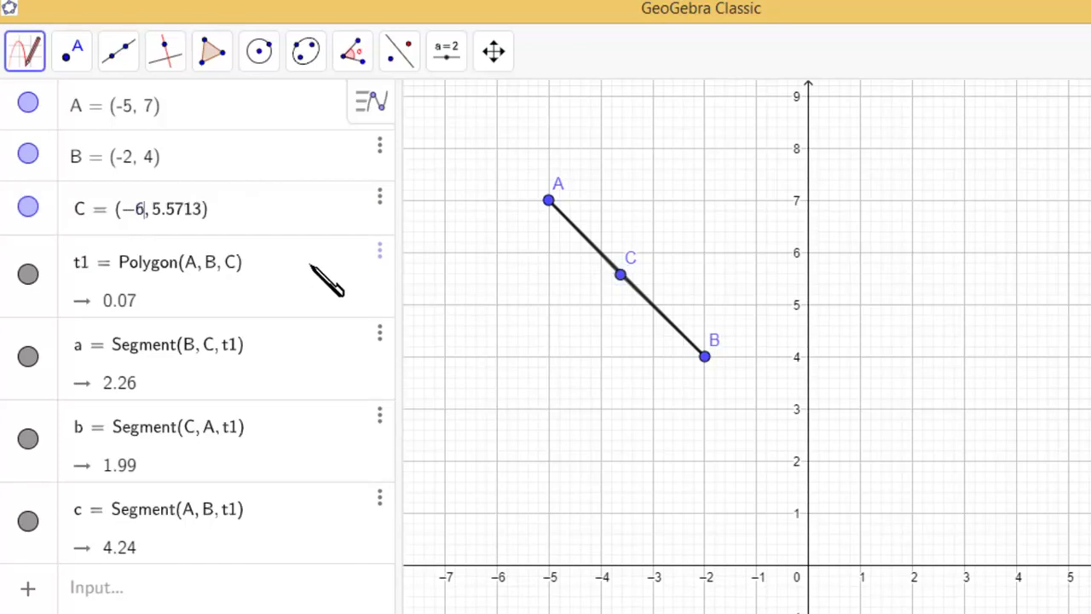
triple_click(203, 214)
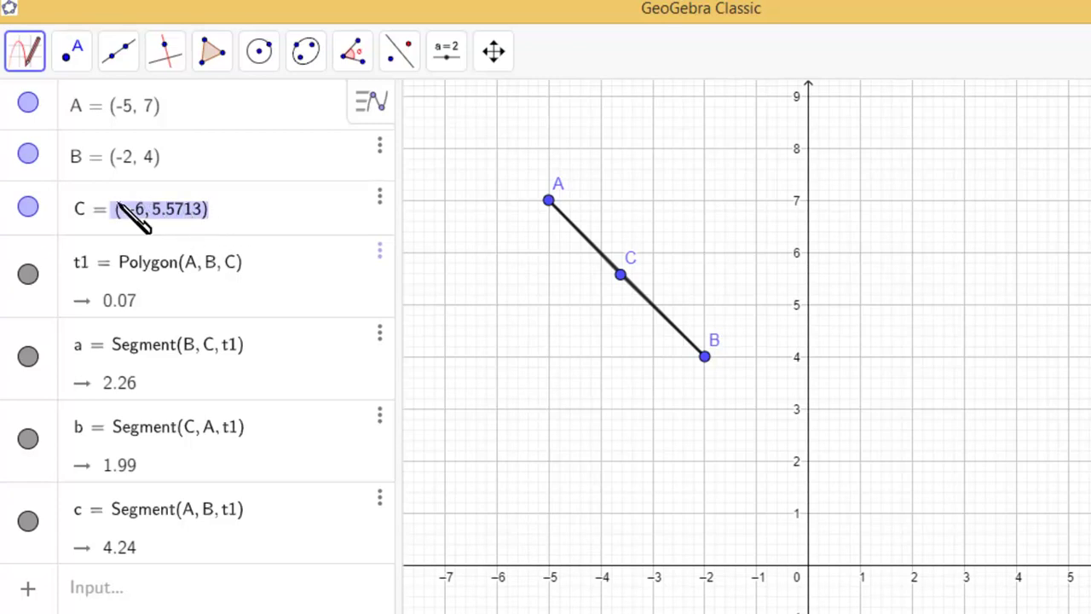
left_click(170, 224)
left_click_drag(205, 209, 154, 215)
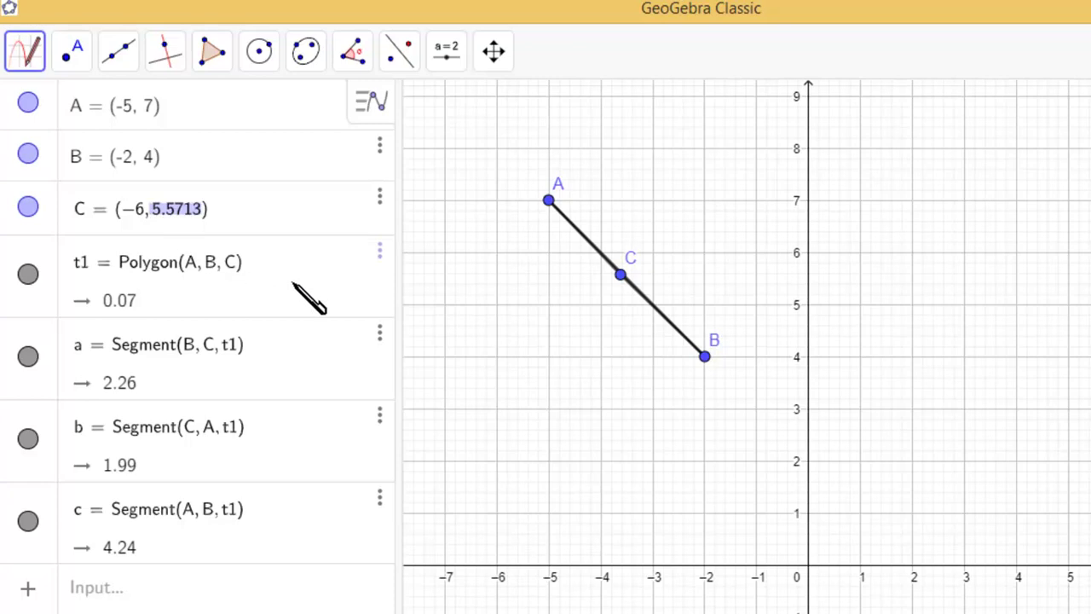
type("2")
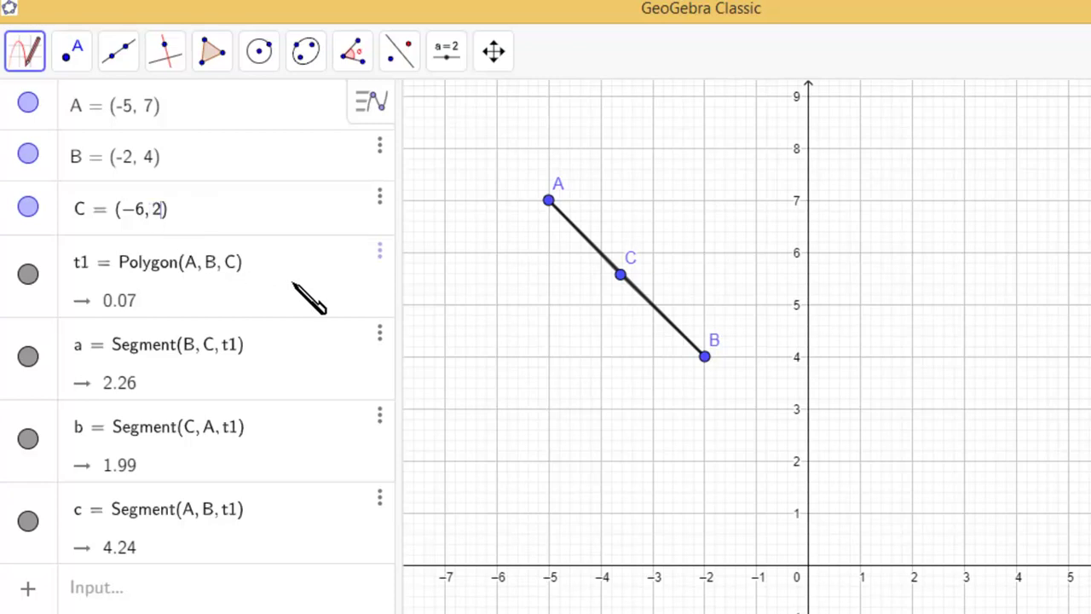
key("Return")
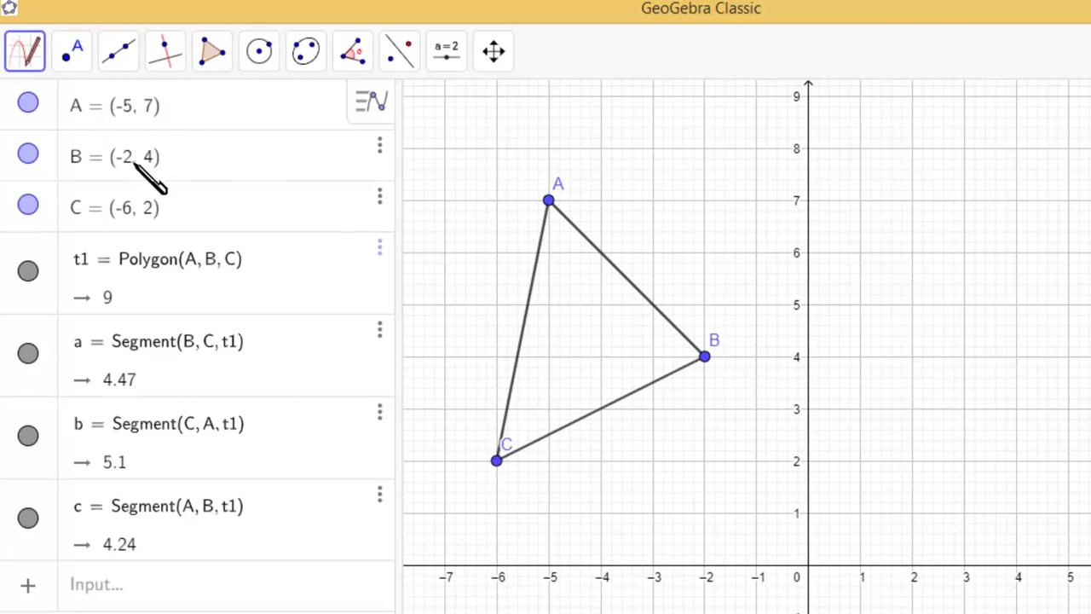
Move the whole triangle with the Move tool so its vertices A, B and C lie at (3, 6), (6, 3) and (2, 1).
left_click(26, 49)
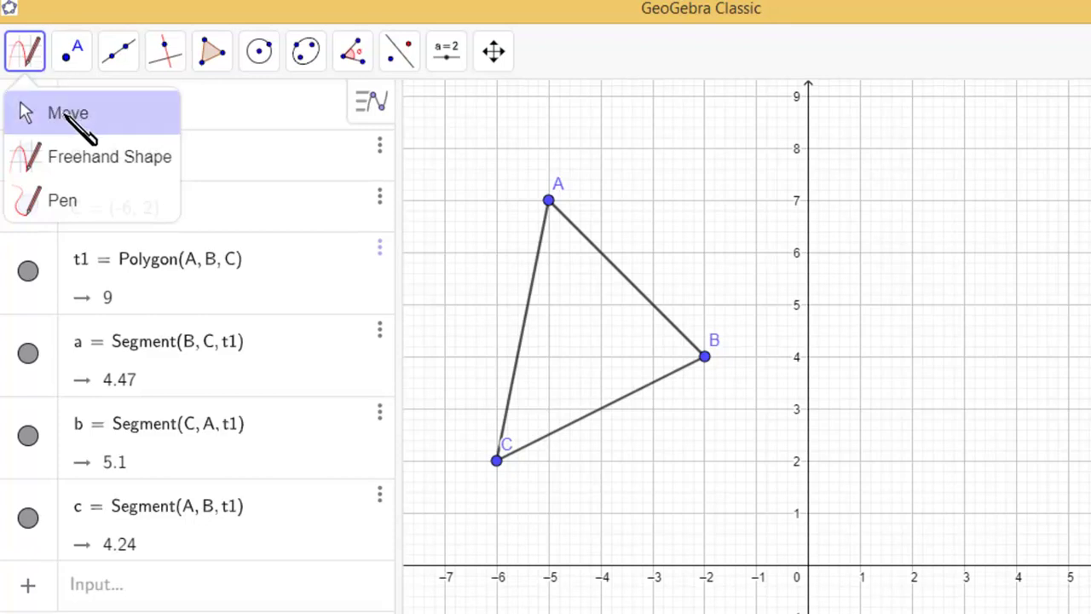
left_click(70, 118)
left_click(32, 67)
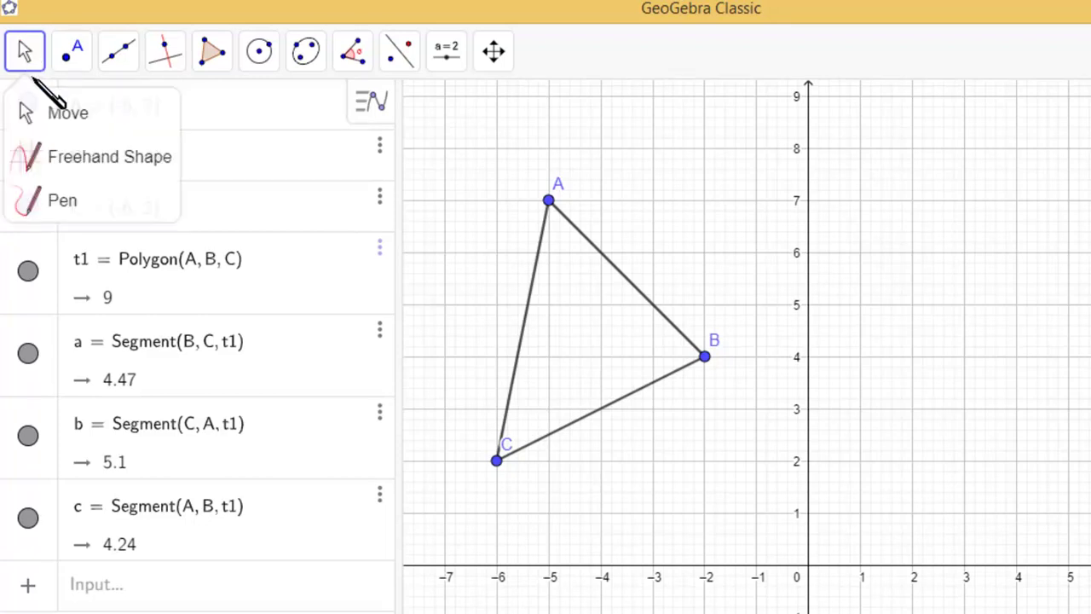
left_click(63, 118)
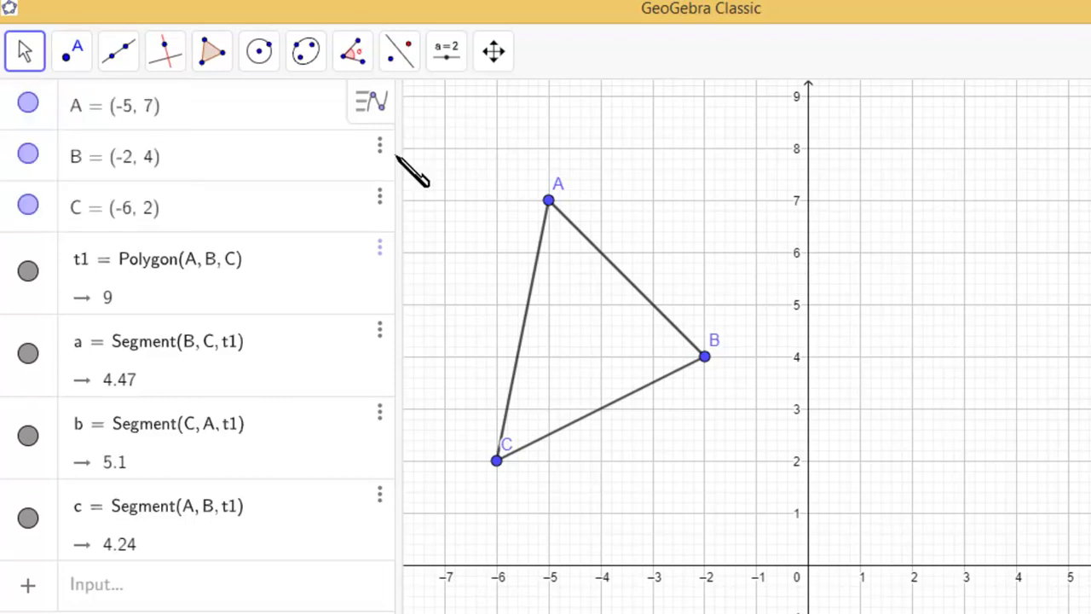
left_click(34, 56)
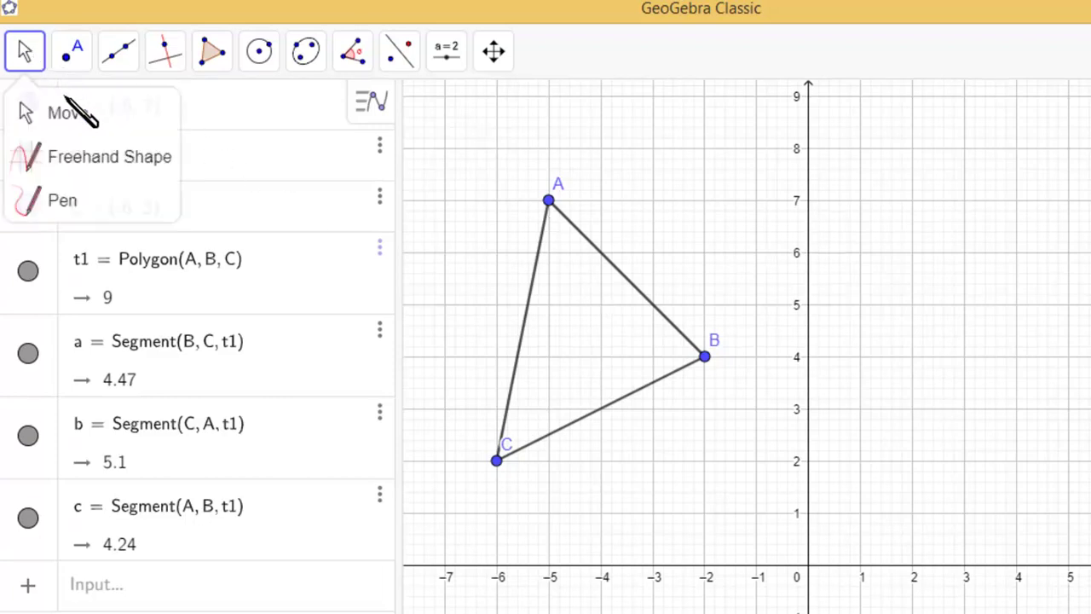
left_click(80, 114)
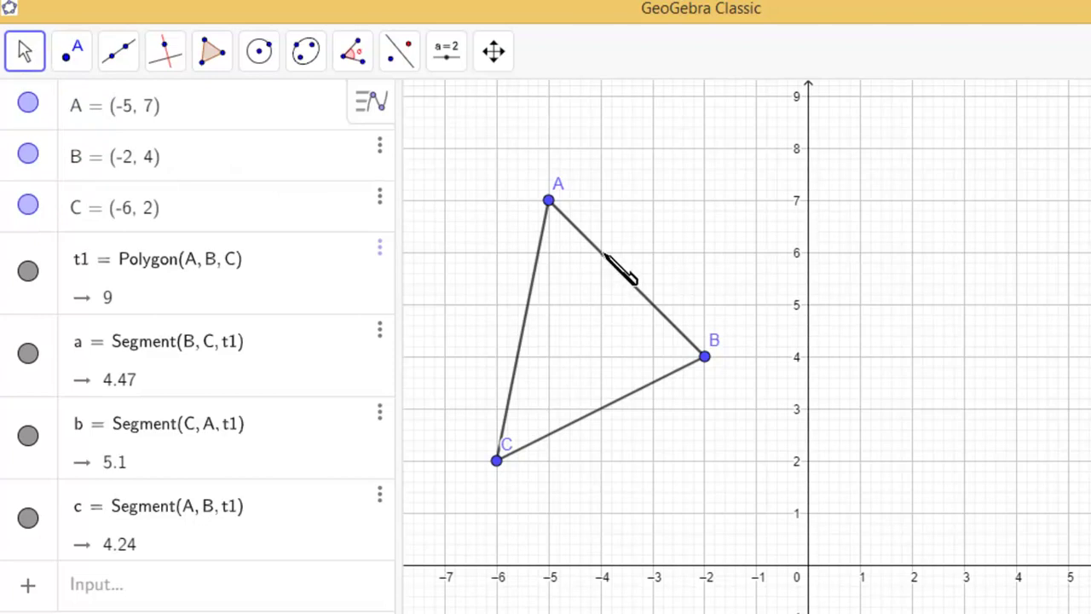
left_click_drag(604, 256, 924, 192)
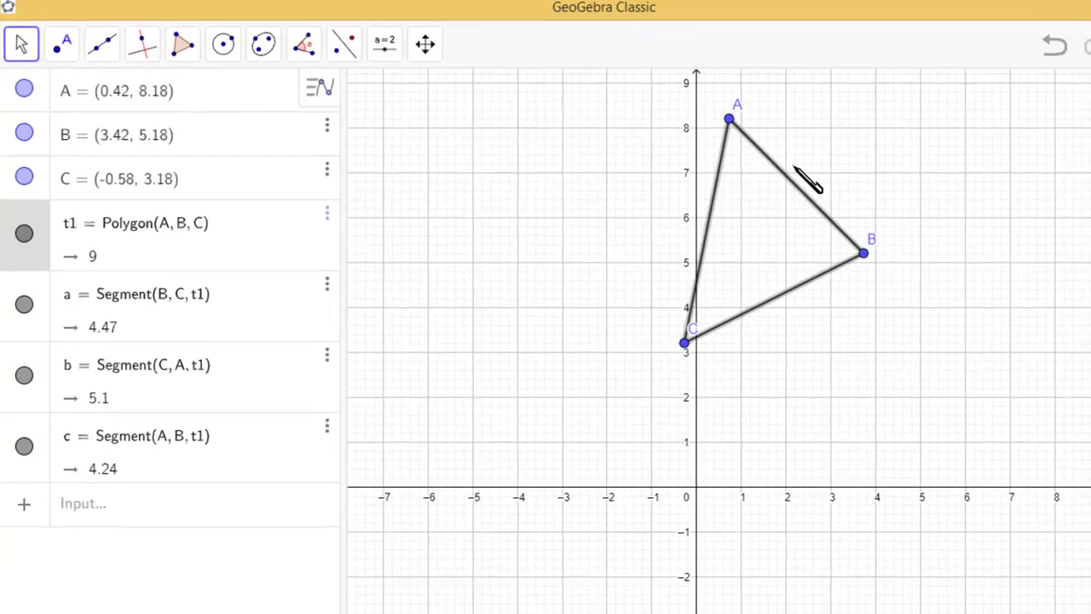
left_click_drag(794, 166, 879, 266)
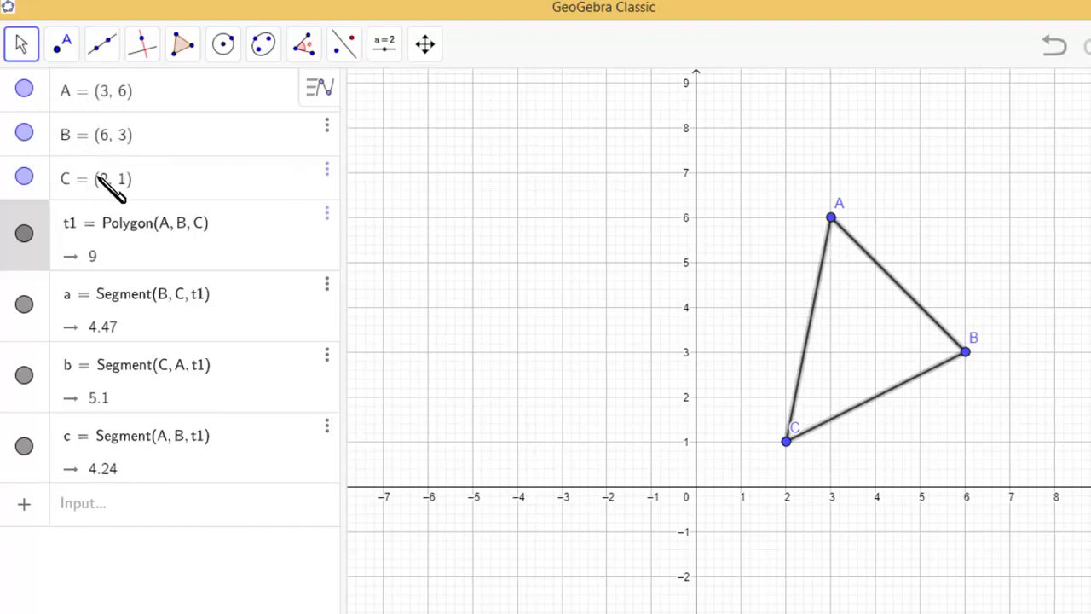
Place two free points with the Point tool, one at (-2, 1) and one at about (-3.52, 7.46).
left_click(24, 45)
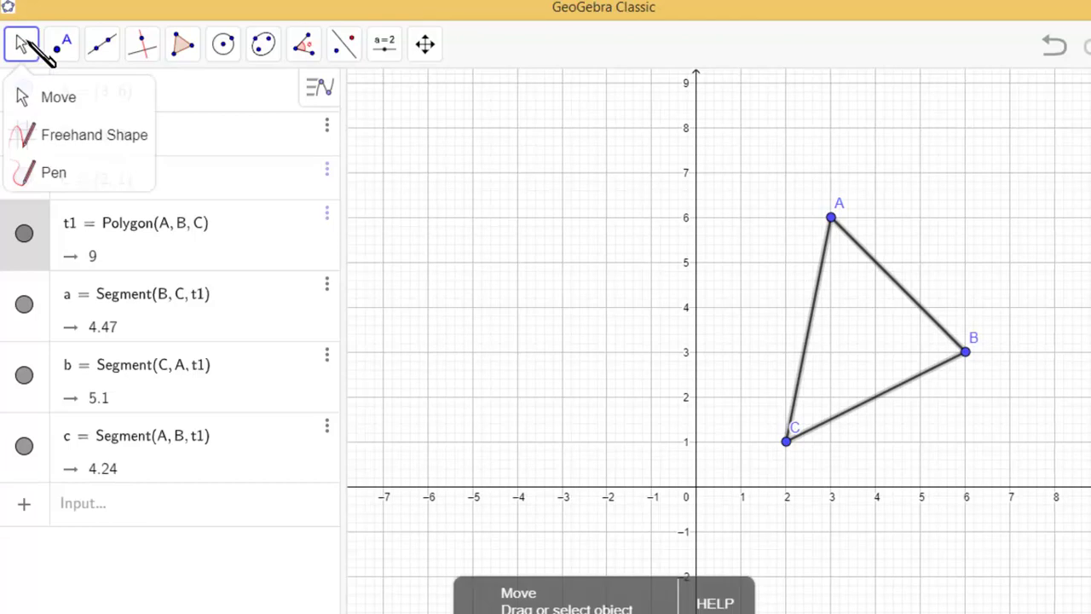
left_click(64, 47)
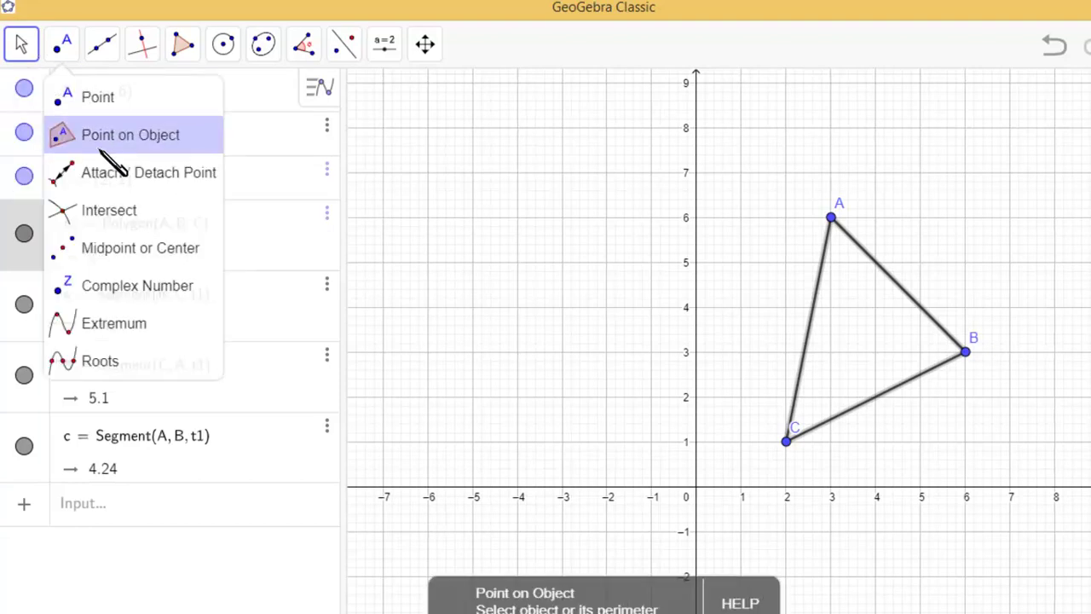
left_click(64, 47)
left_click(63, 47)
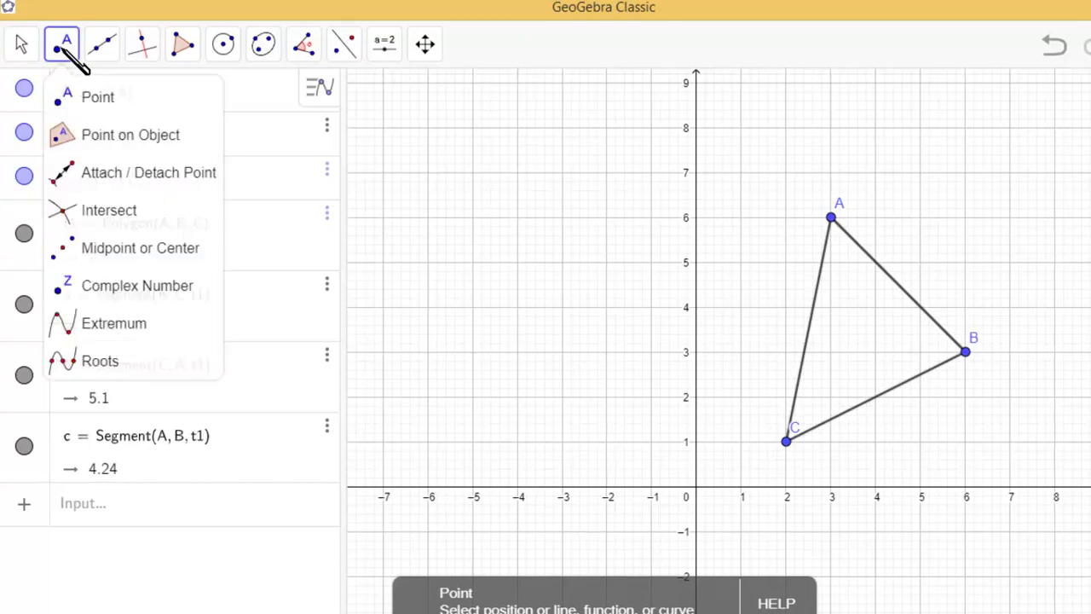
left_click(98, 99)
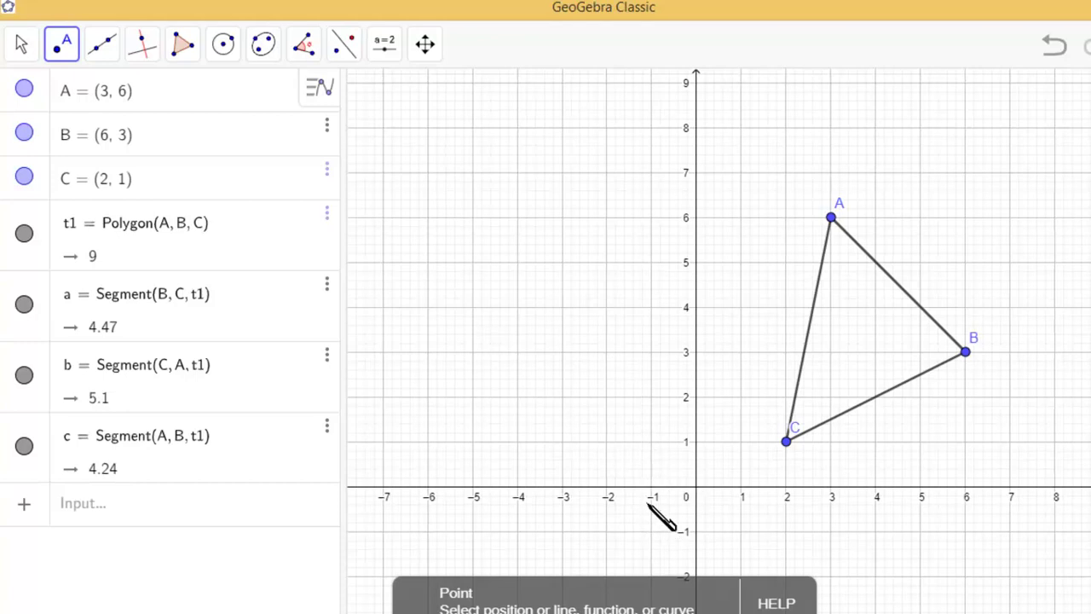
left_click(607, 441)
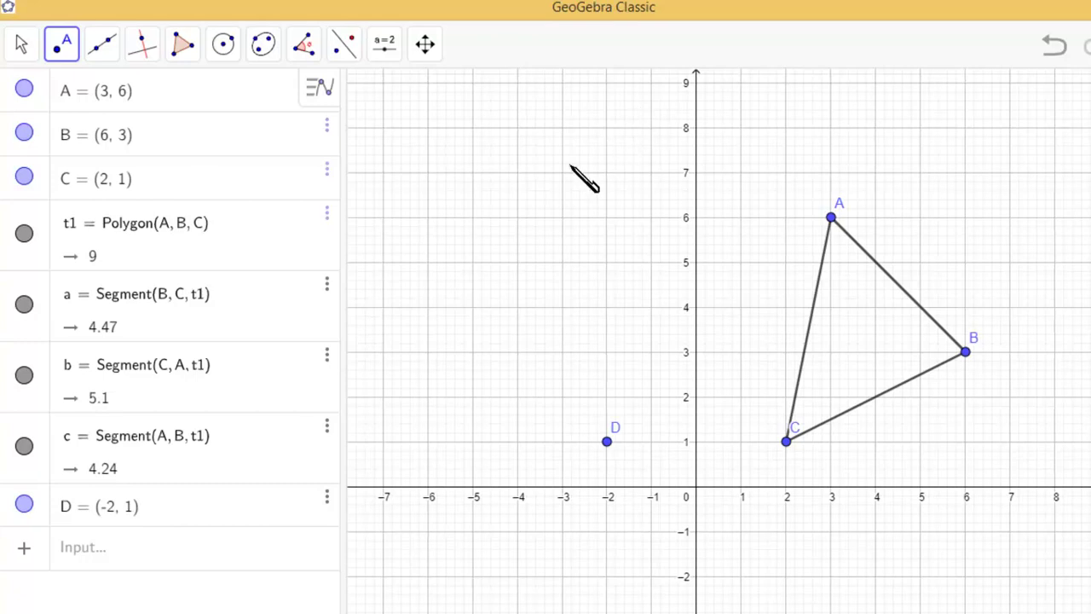
left_click(539, 152)
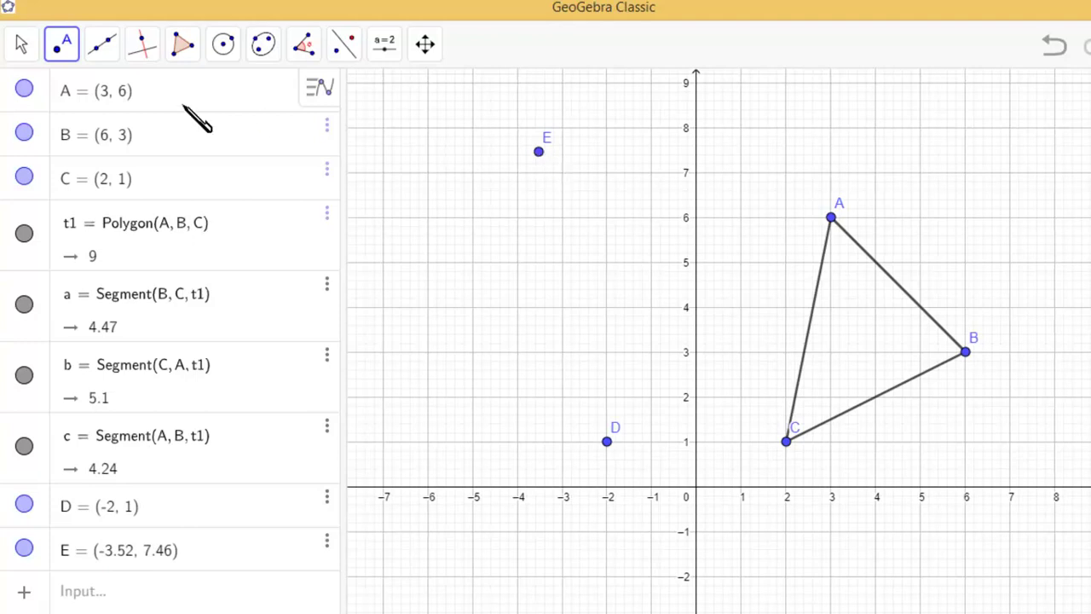
Move point E to (-1, 3) with the Move tool.
left_click(21, 44)
left_click(51, 96)
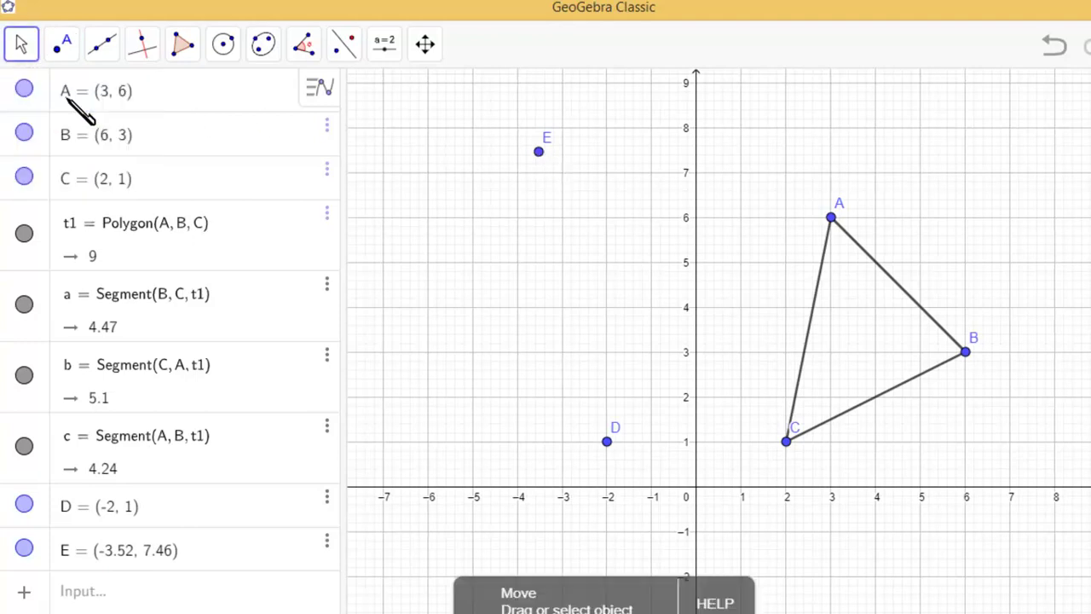
left_click_drag(540, 153, 639, 364)
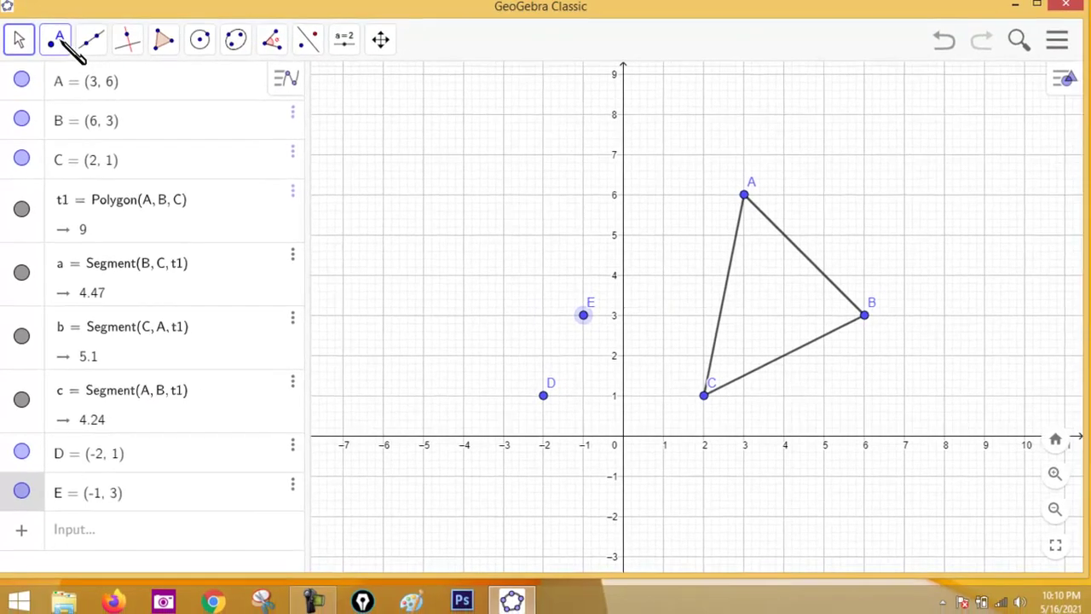
Draw a horizontal line through new points at (-6, 5) and (-3, 5) with the Line tool.
left_click(72, 47)
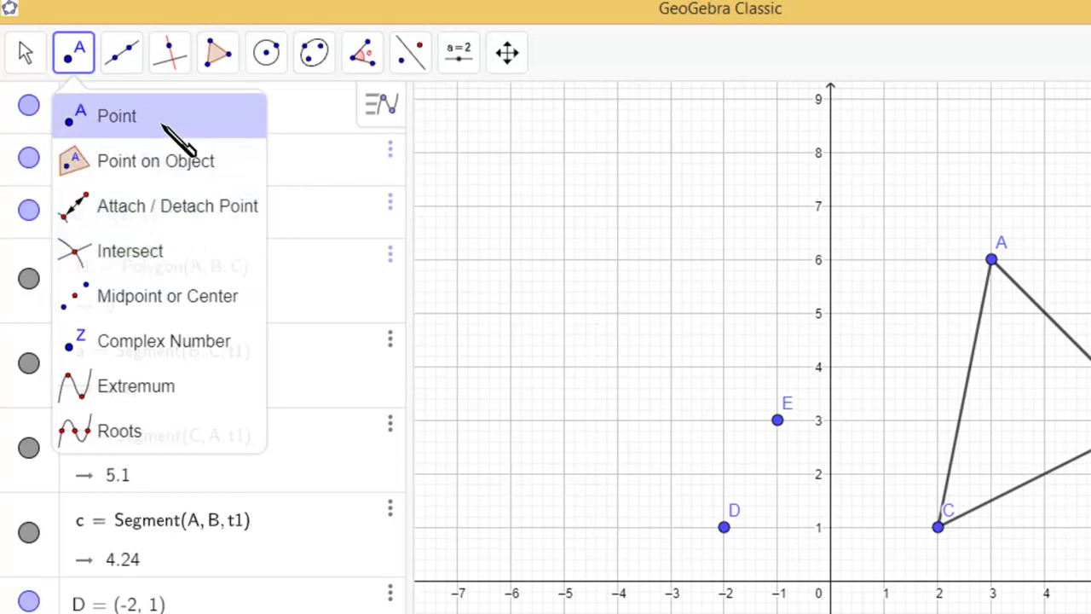
mouse_move(119, 67)
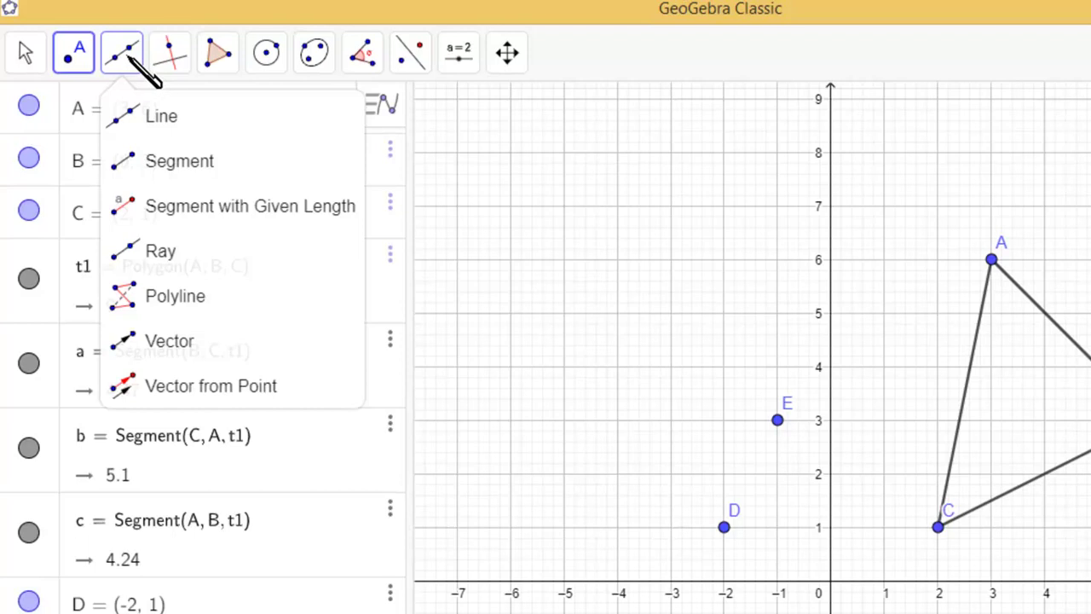
left_click(175, 122)
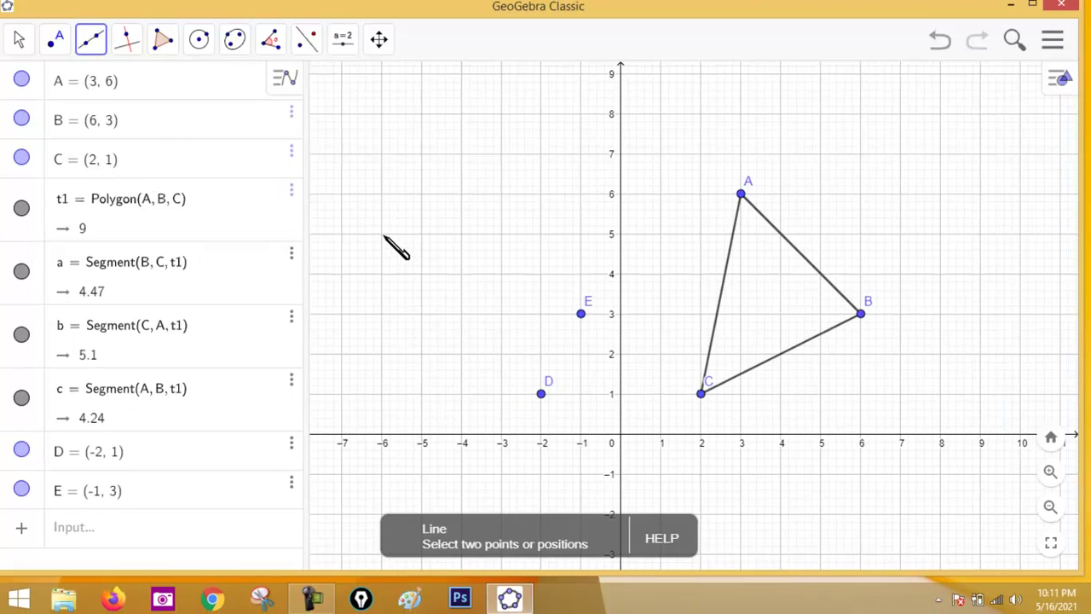
left_click(382, 234)
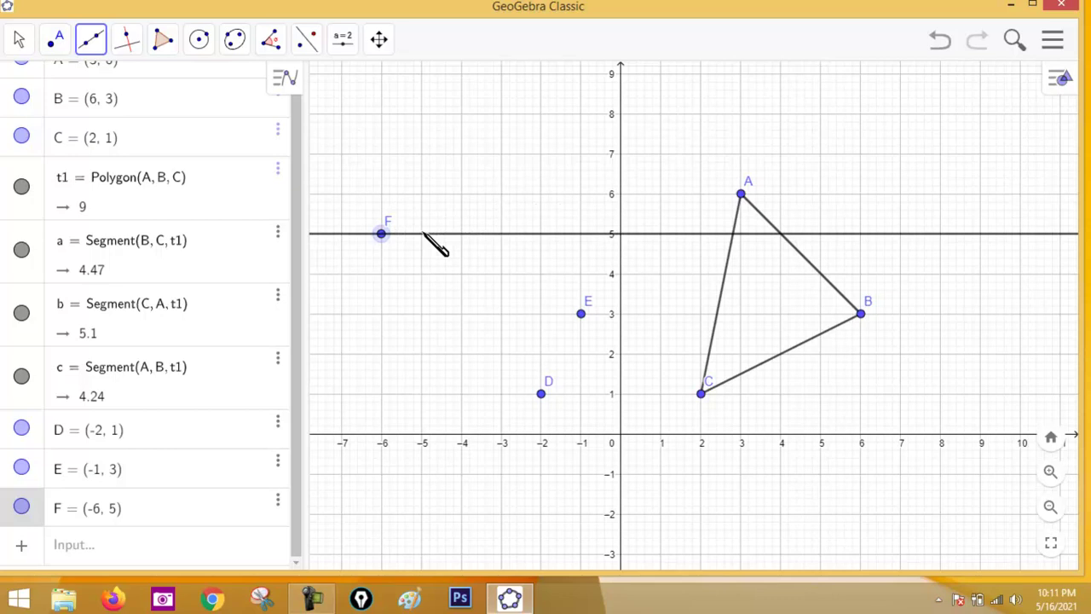
left_click(501, 234)
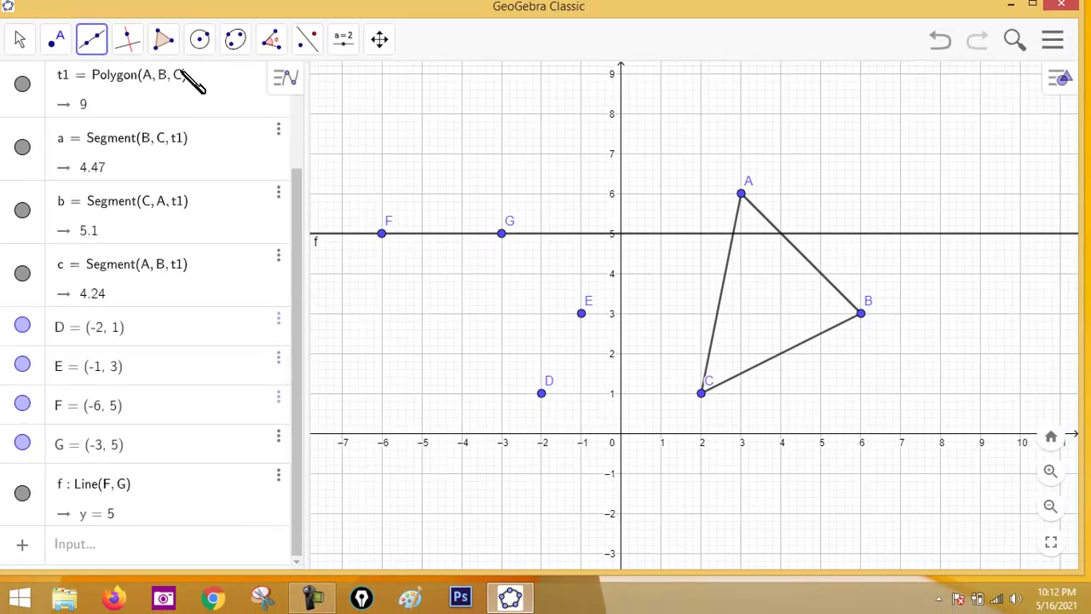
Draw a line parallel to line f through a new point at about (-5.64, 3.02).
left_click(127, 41)
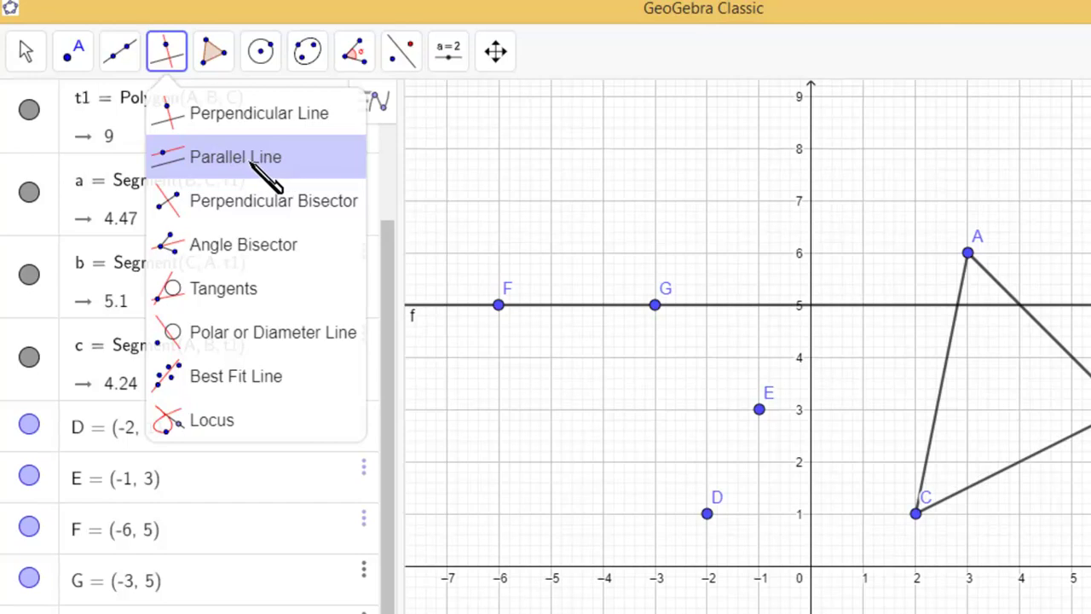
left_click(264, 173)
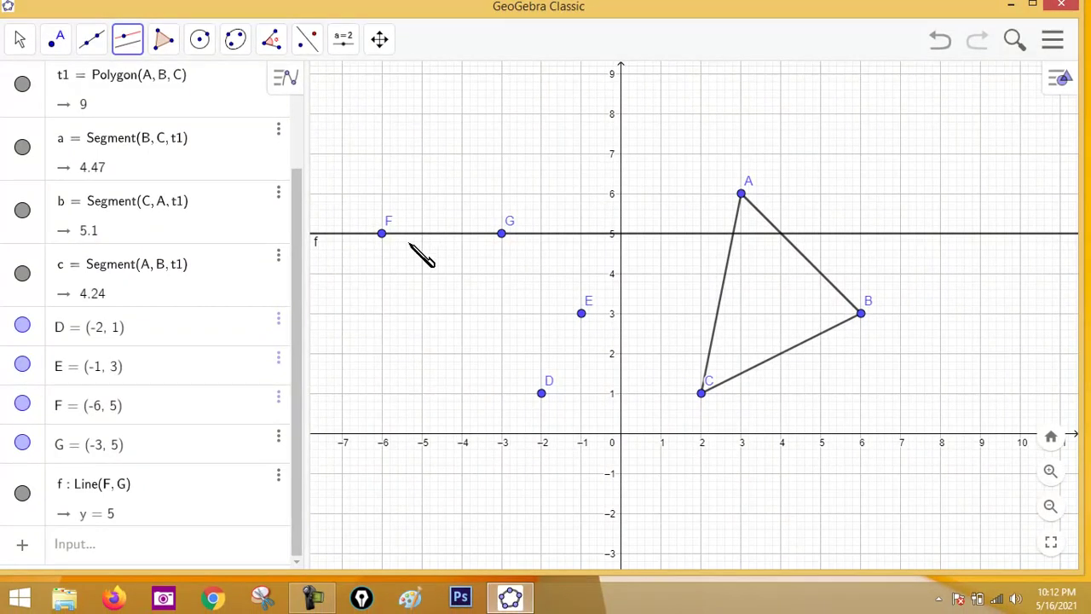
left_click(410, 248)
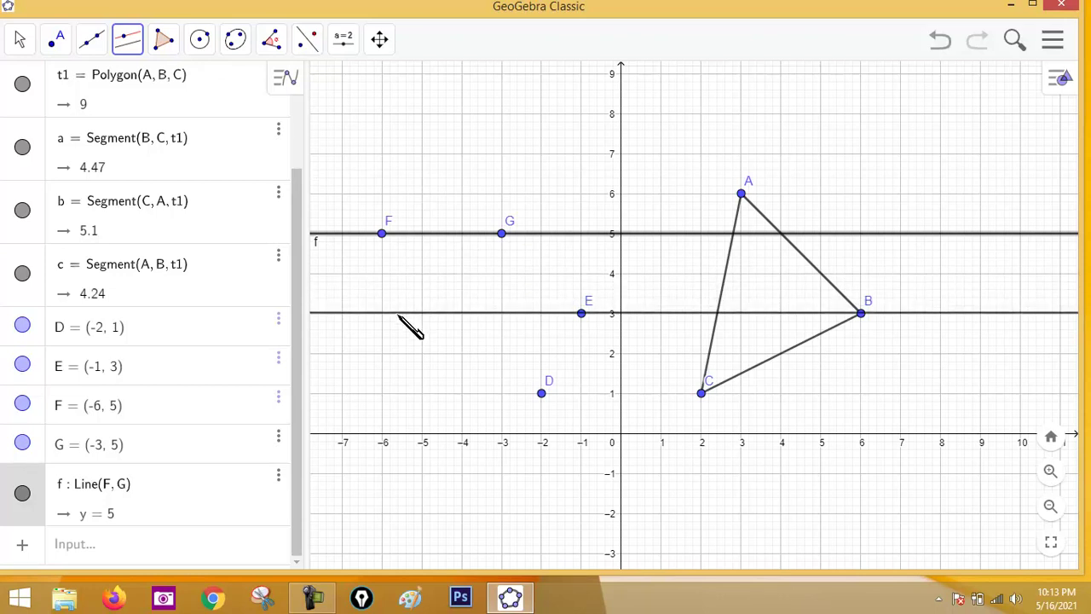
left_click(397, 312)
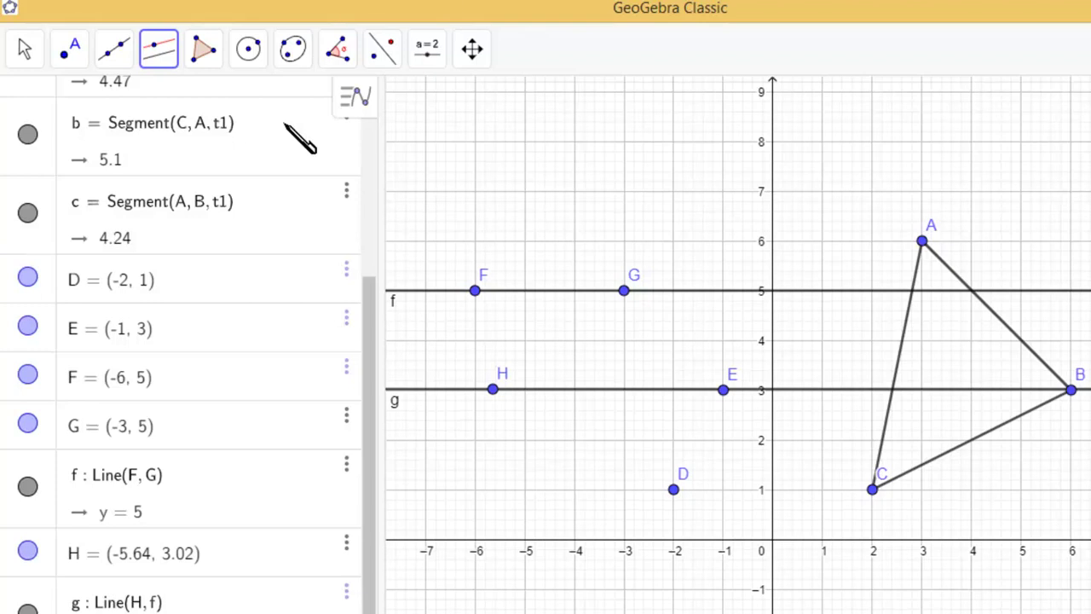
Draw a quadrilateral with the Polygon tool through new points at (-5, 9), (-6, 8), (-5, 6) and (-3, 8).
left_click(205, 53)
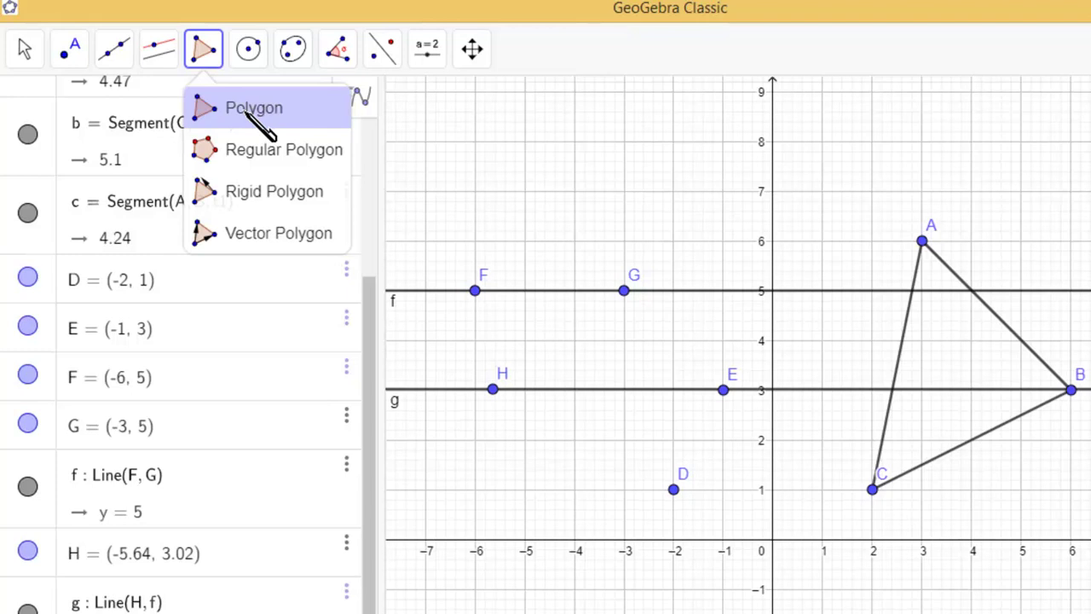
left_click(246, 108)
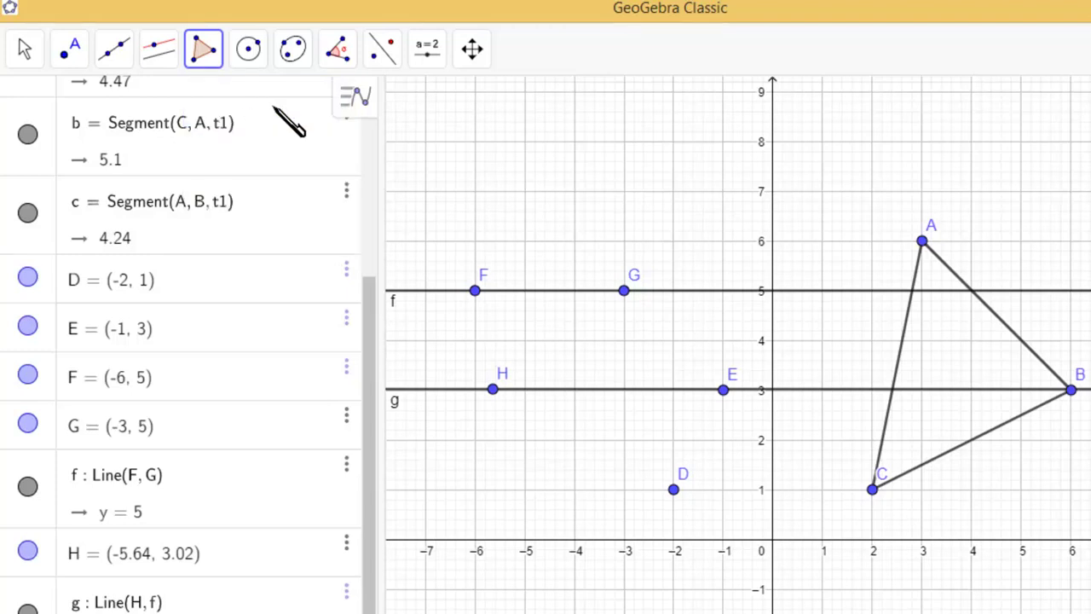
left_click(525, 91)
left_click(475, 140)
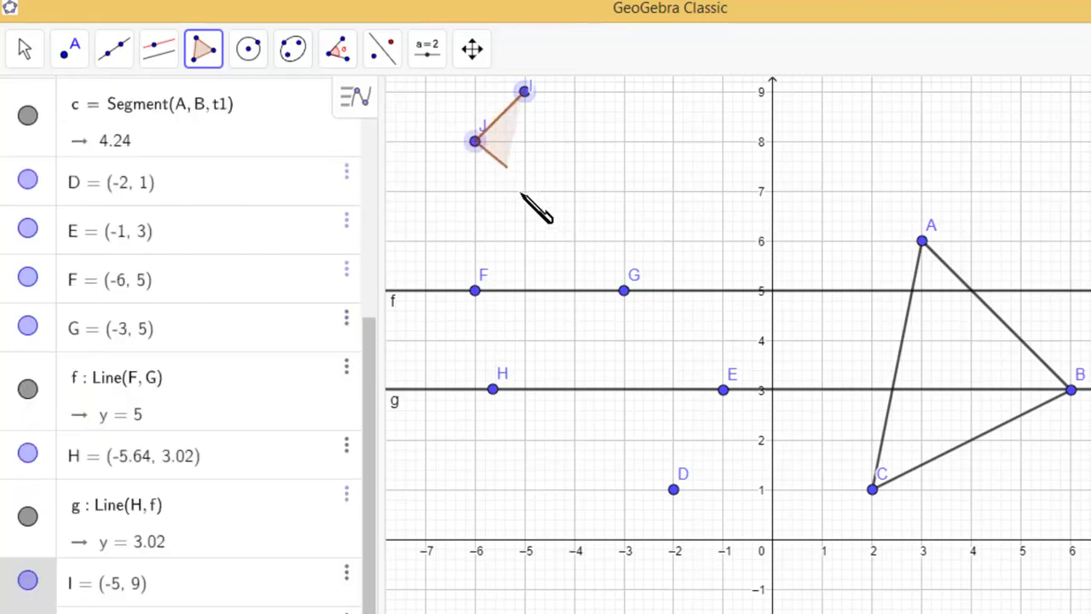
left_click(524, 241)
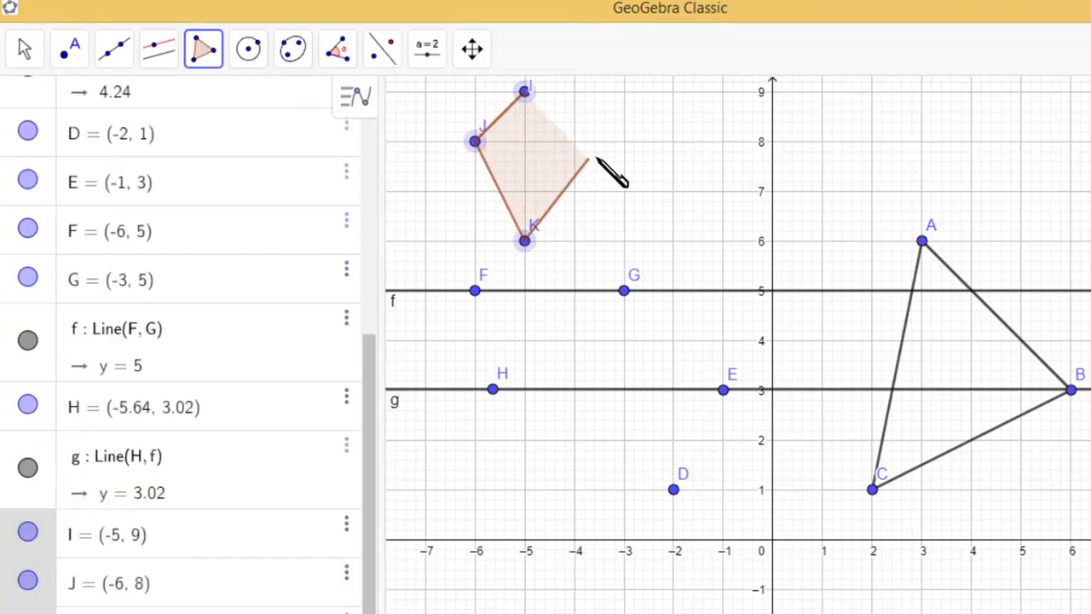
left_click(623, 141)
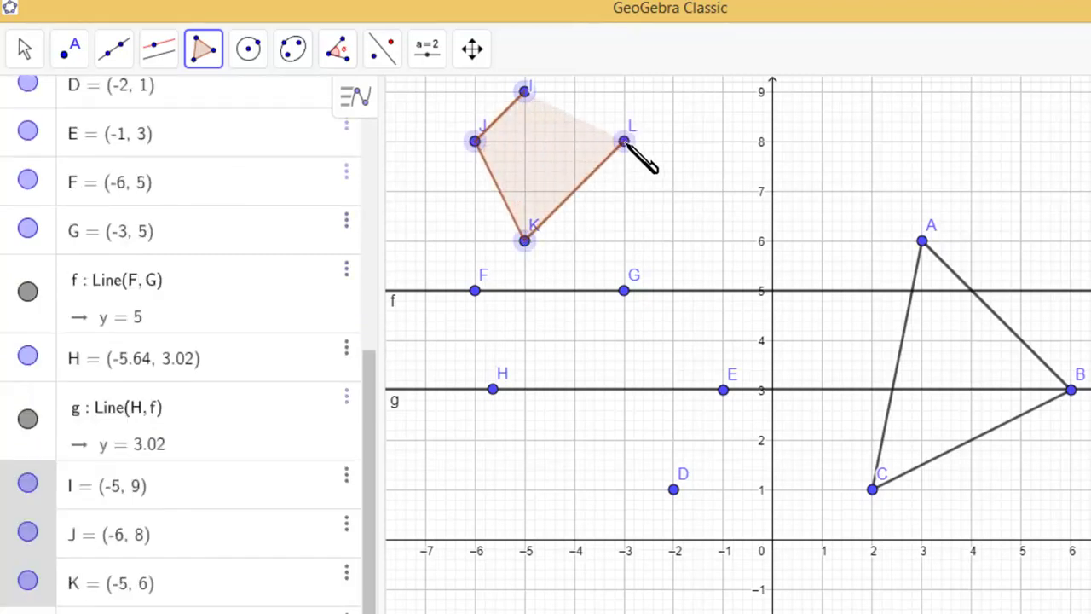
left_click(525, 92)
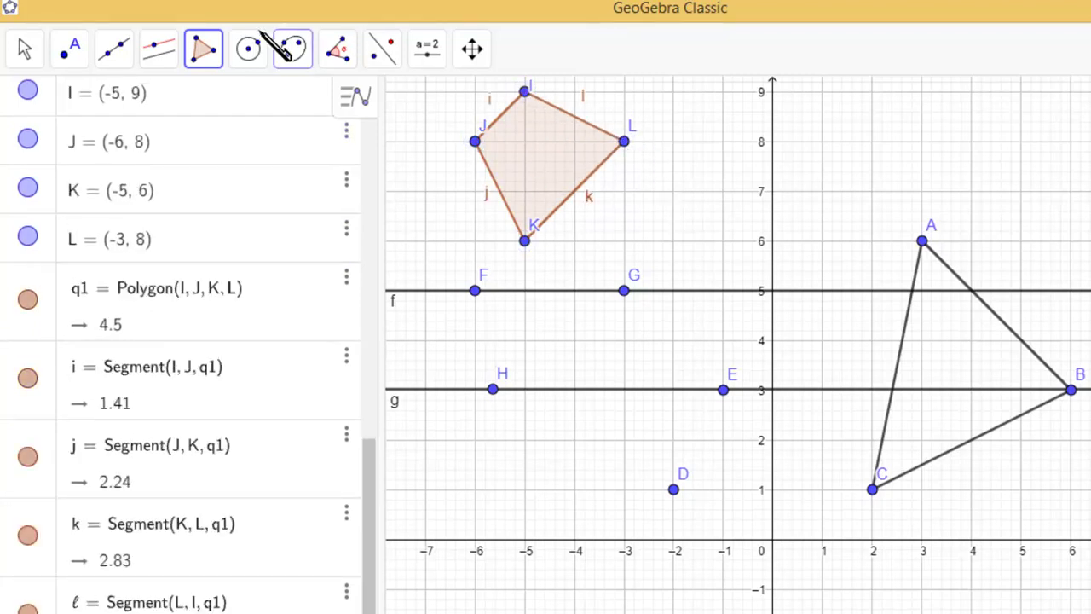
Create a regular polygon with 8 vertices, using new points at (7, 8) and (8, 6) as its first side.
left_click(215, 52)
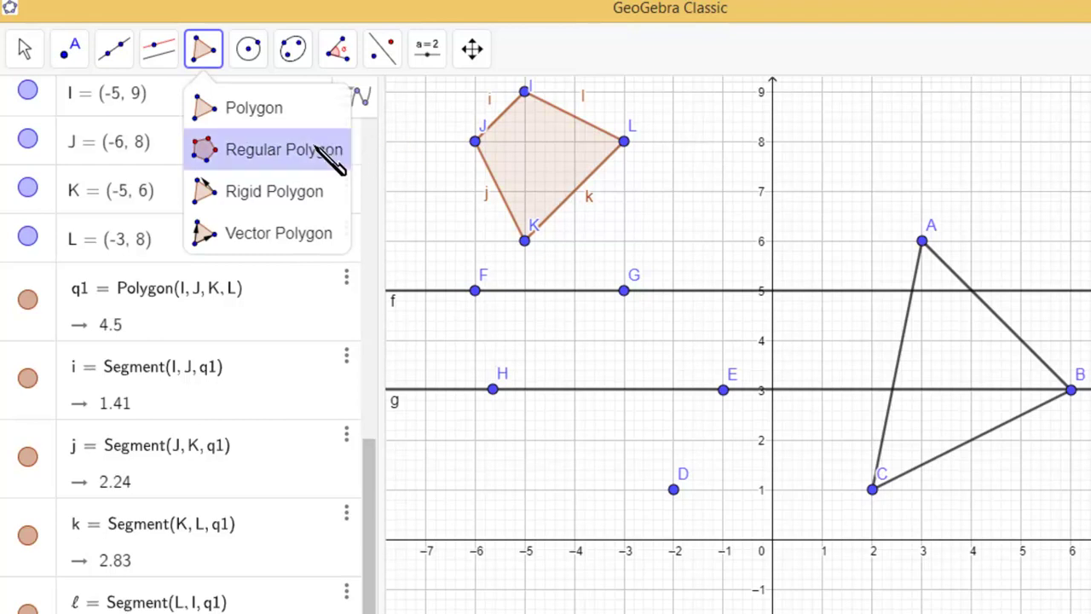
left_click(274, 149)
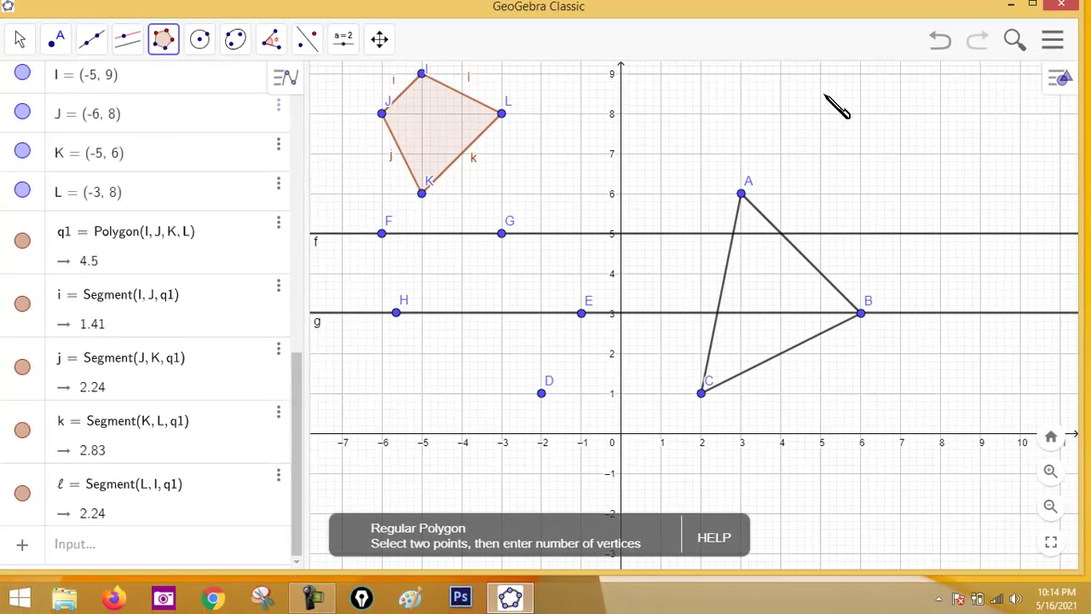
left_click(901, 114)
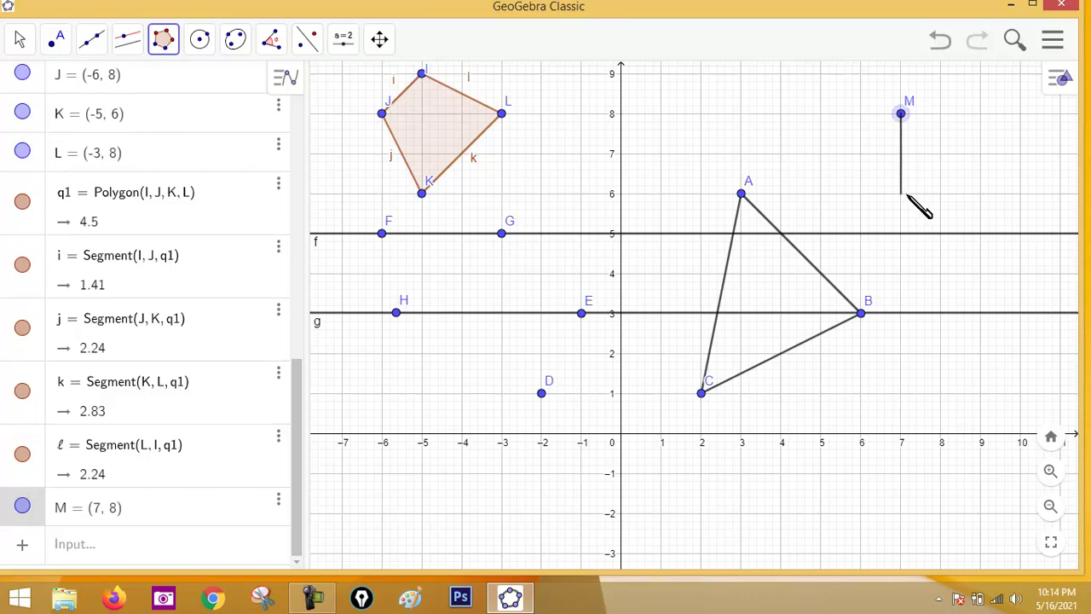
left_click(941, 195)
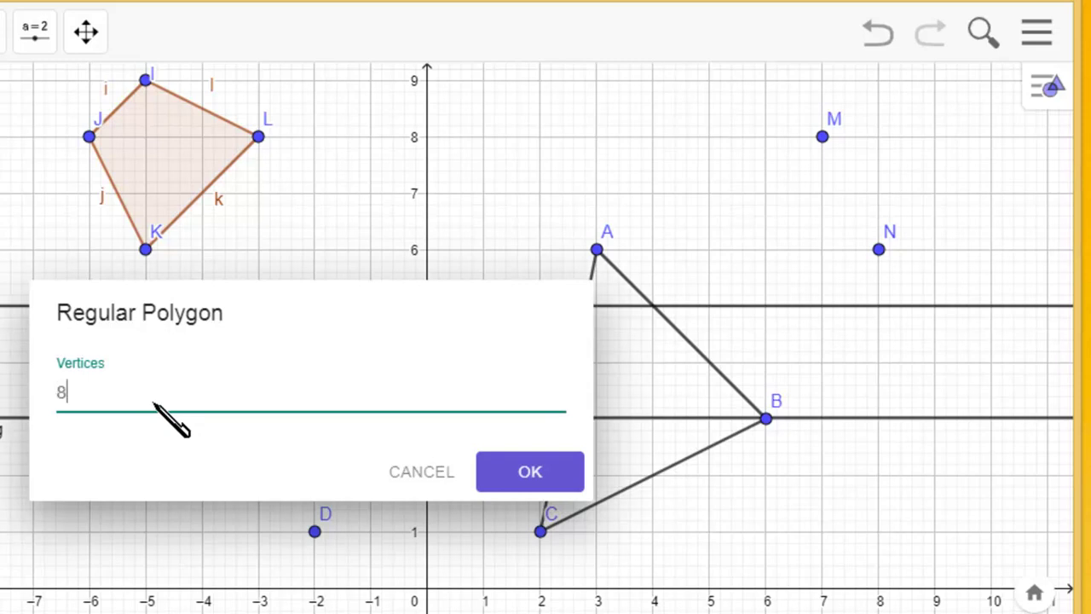
left_click(550, 469)
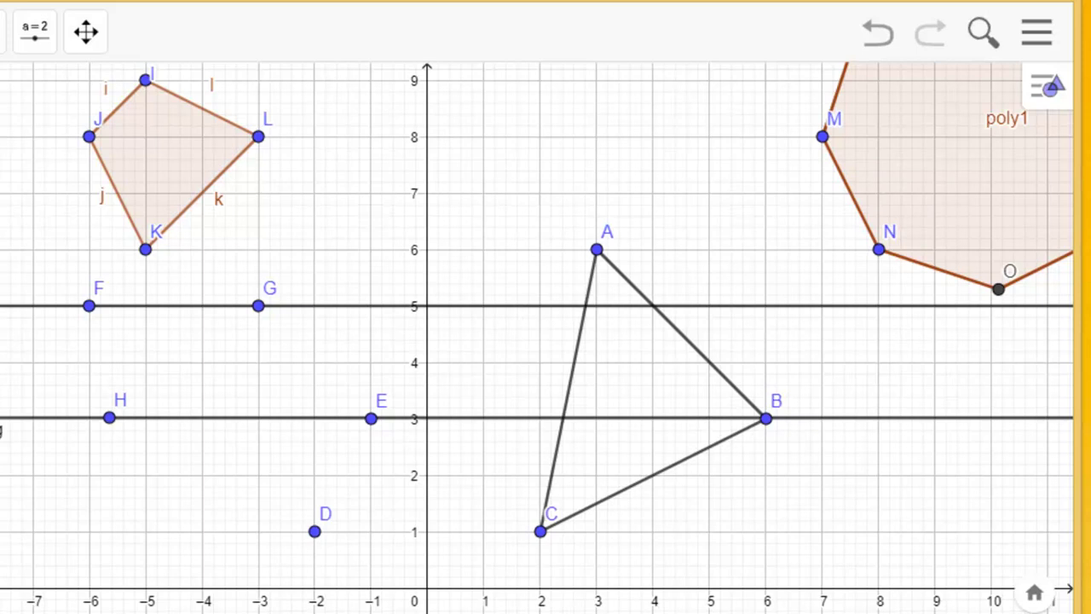
Draw a circle of radius 5 around a new center point at (3, 11) with Circle: Center & Radius.
left_click_drag(821, 201, 542, 311)
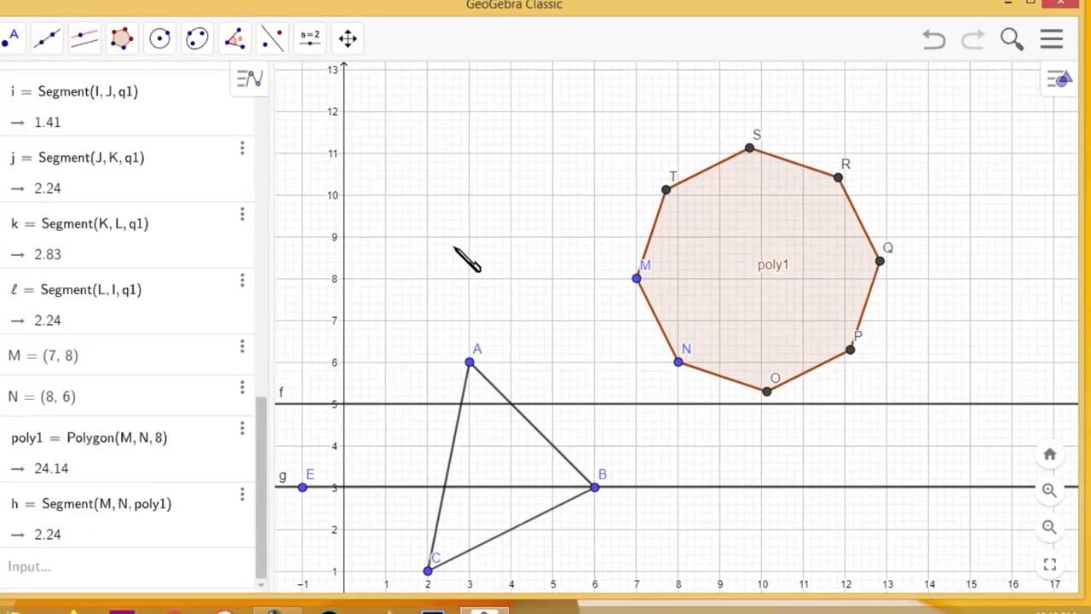
left_click_drag(202, 346, 693, 284)
left_click_drag(814, 222, 638, 342)
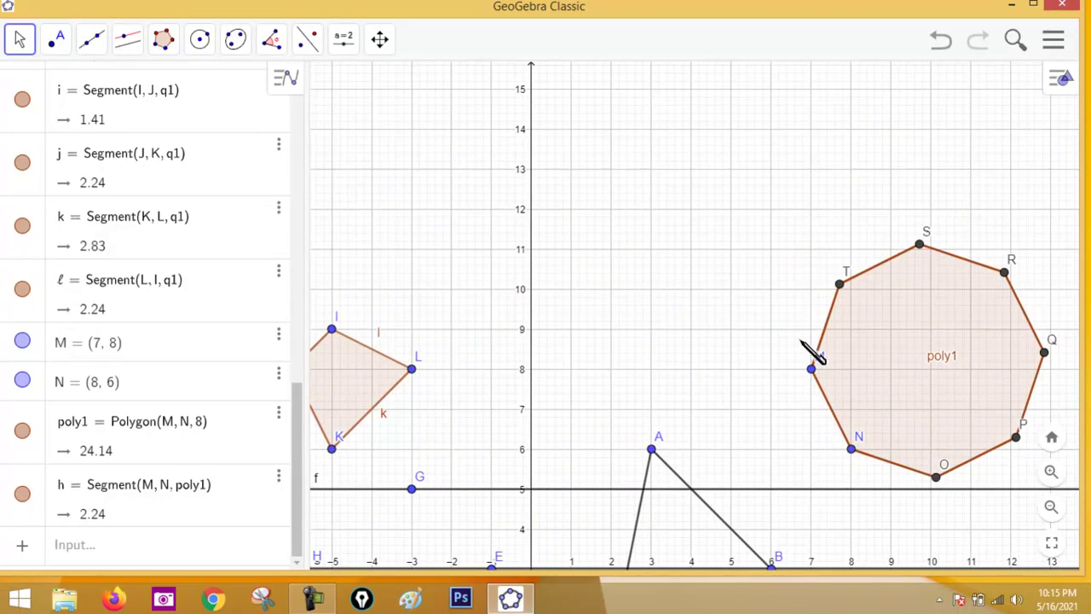
left_click_drag(718, 343, 738, 192)
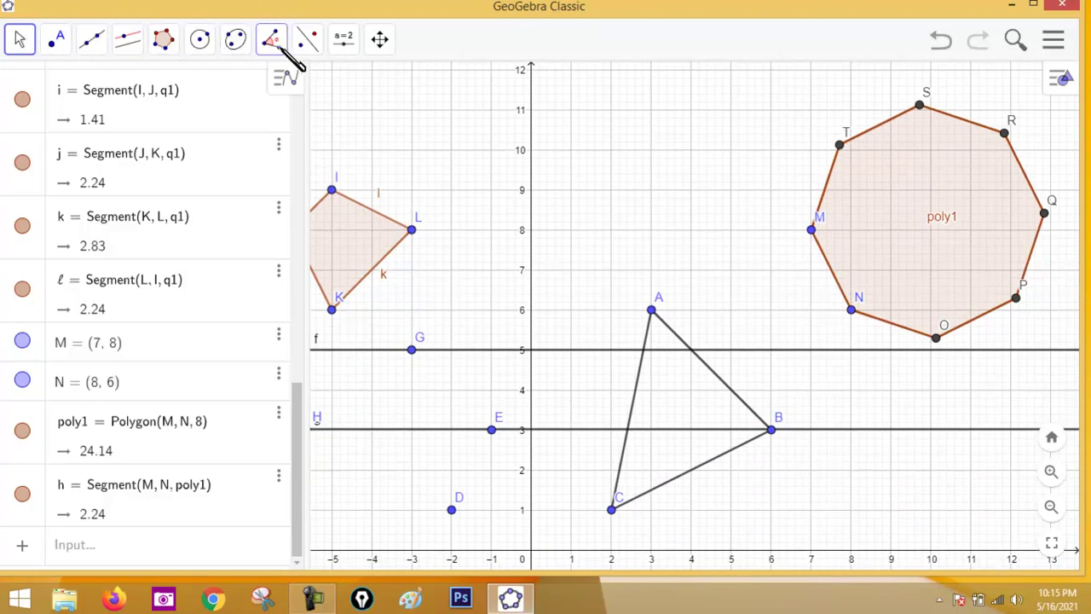
left_click(204, 42)
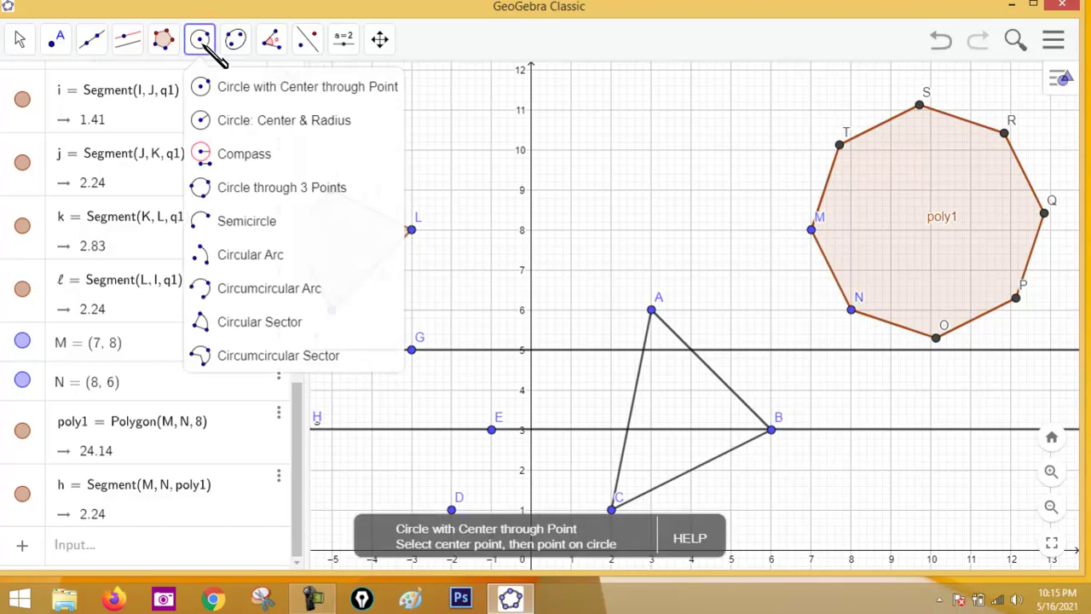
left_click(245, 47)
mouse_move(211, 45)
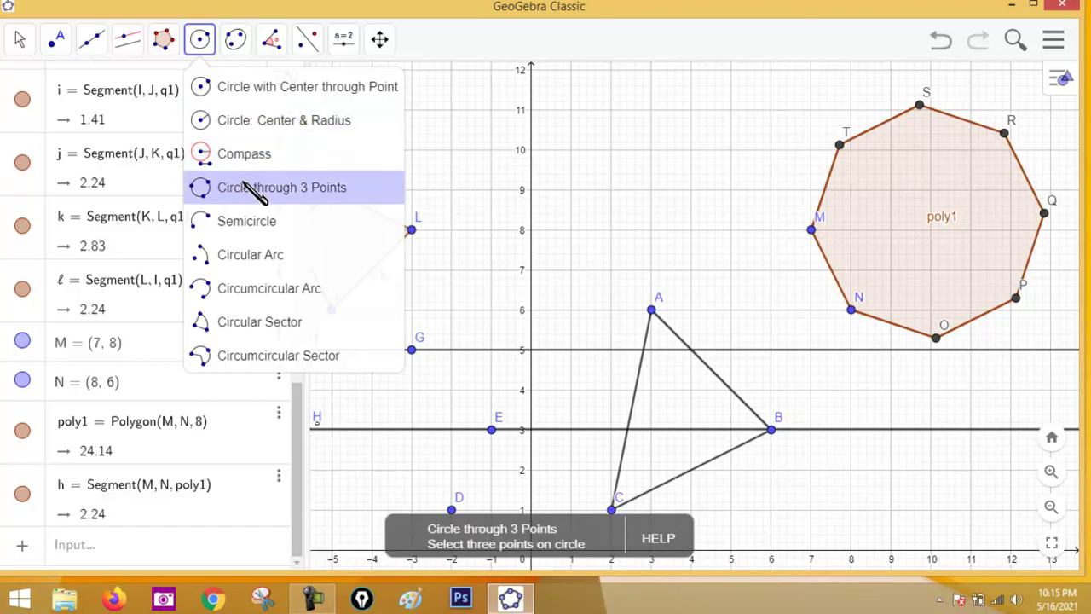
left_click(245, 123)
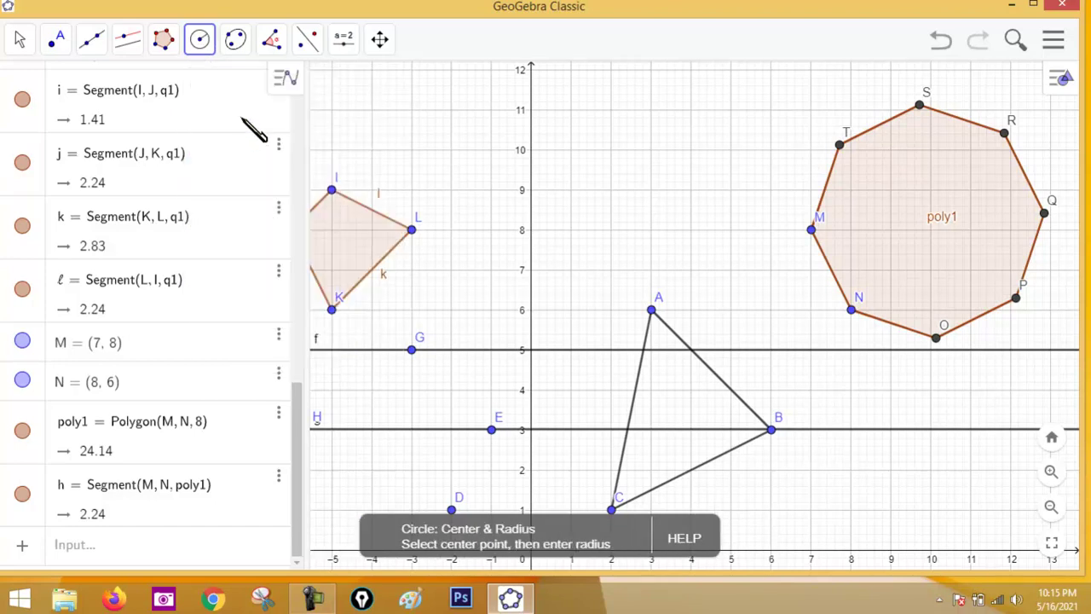
left_click(650, 110)
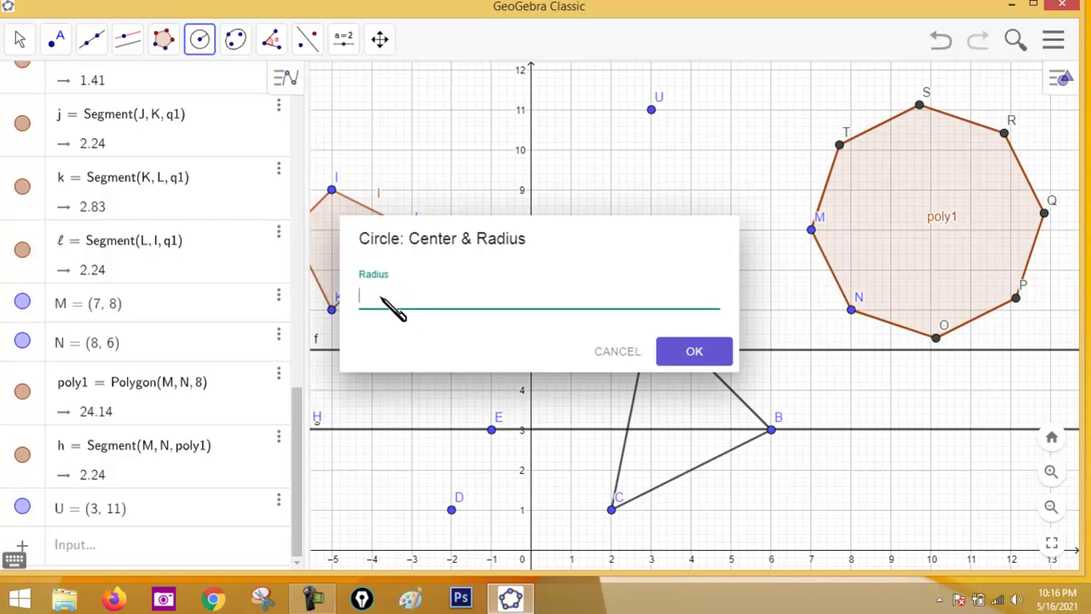
type("5")
left_click(694, 354)
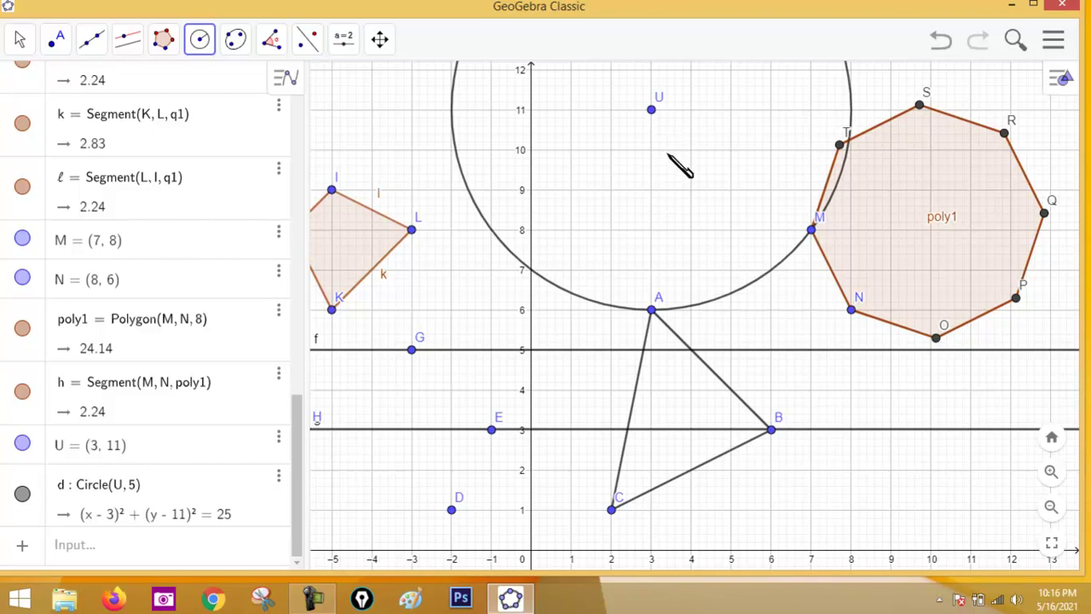
Examine the tools offered in the line, circle, conic, measurement, transformation, slider and graphics-view tool groups.
left_click(19, 40)
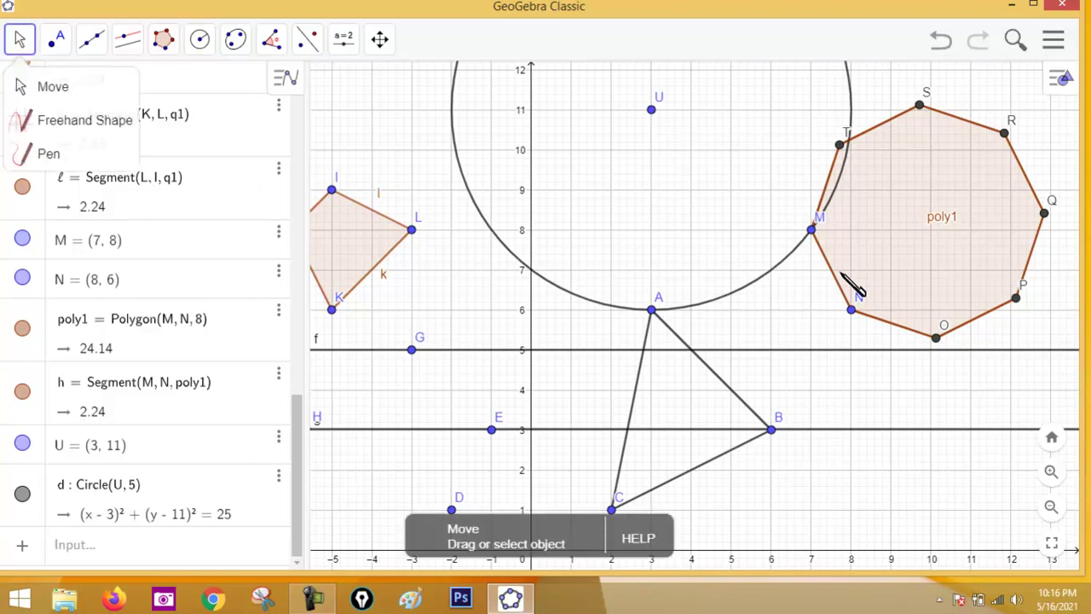
left_click(127, 39)
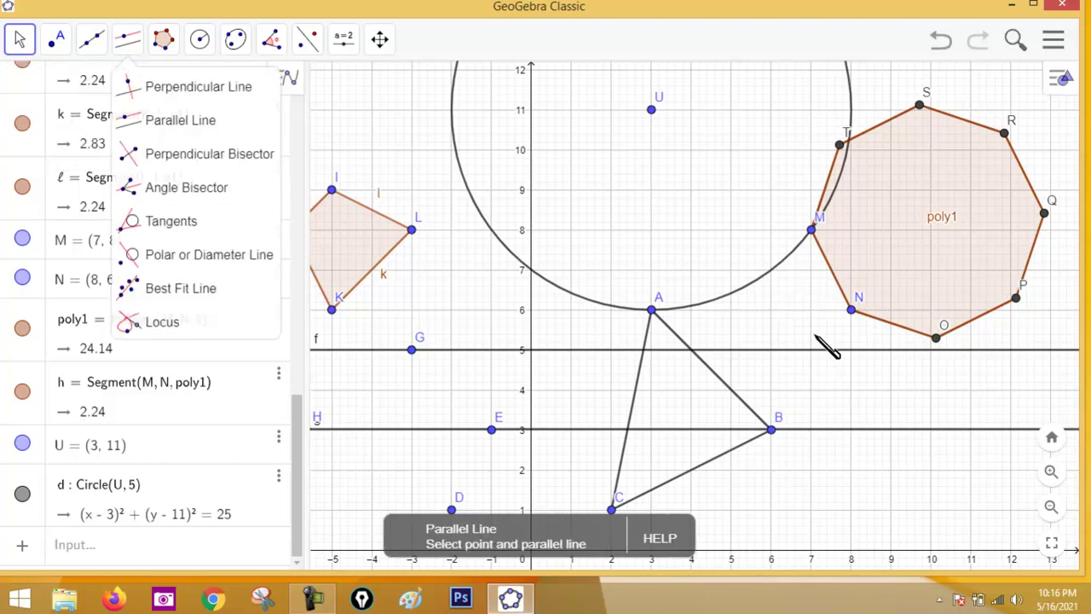
key("Escape")
left_click_drag(827, 312, 823, 480)
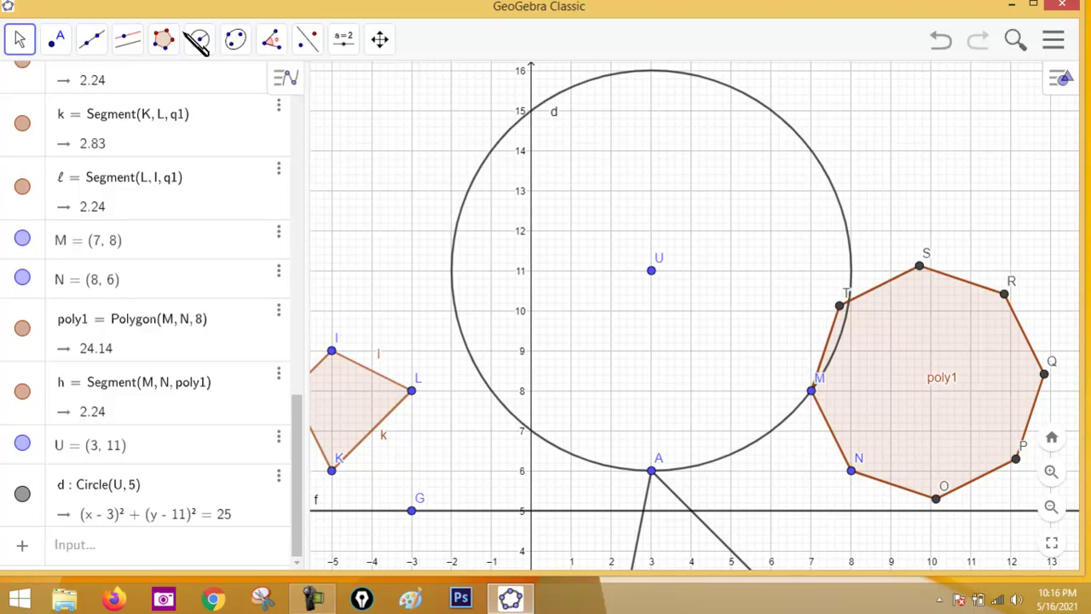
left_click(202, 40)
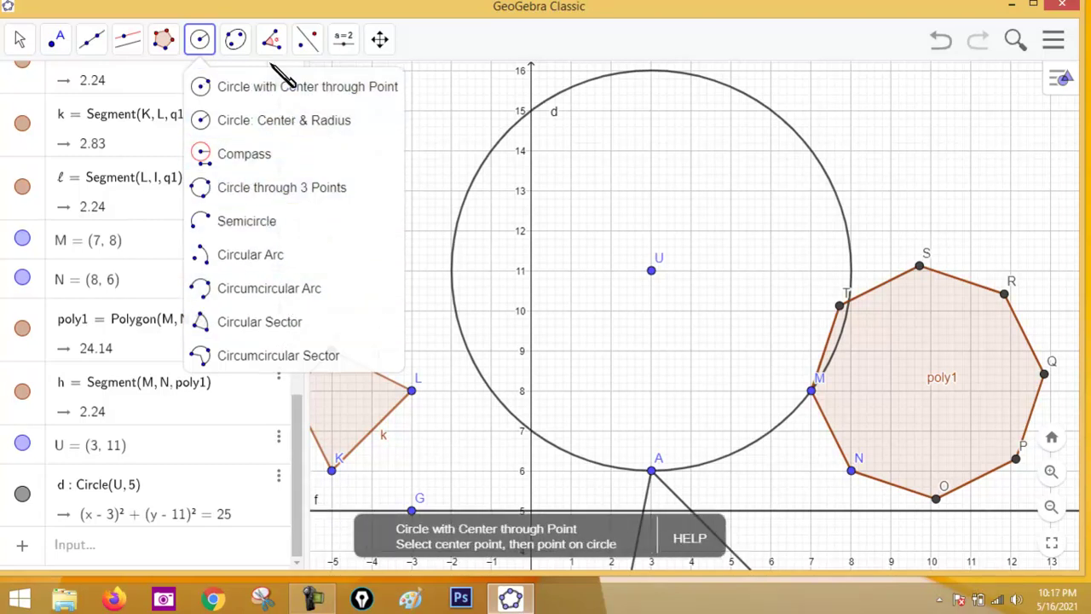
mouse_move(249, 44)
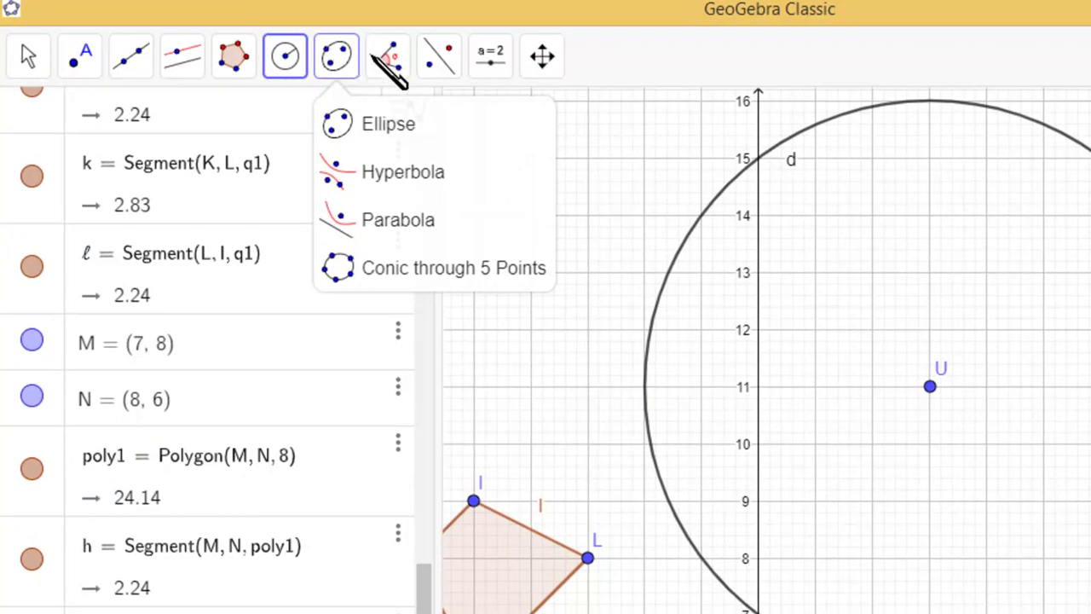
left_click(396, 53)
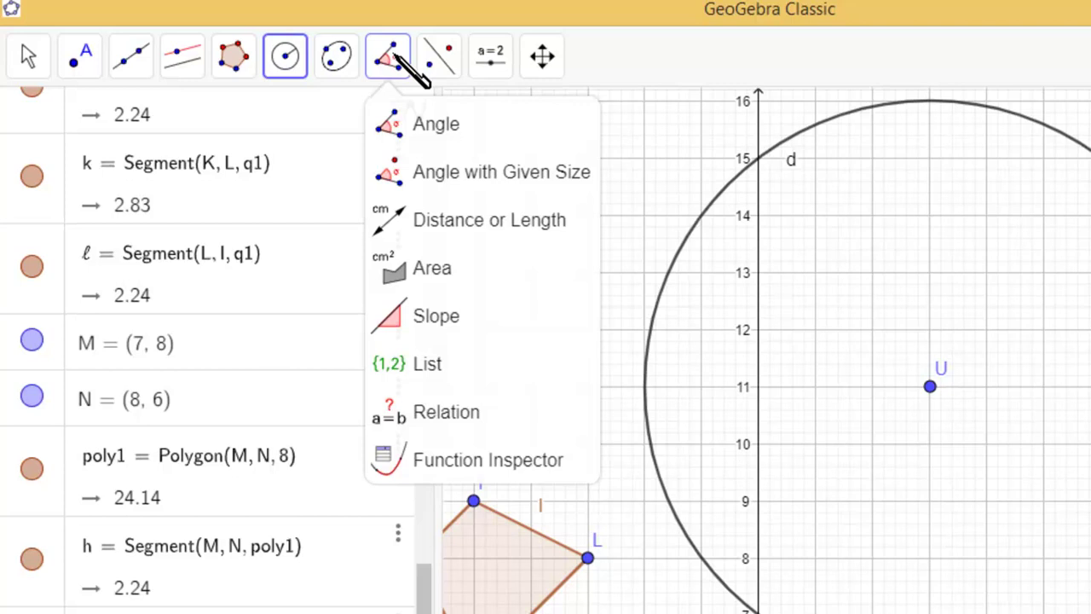
left_click(394, 61)
left_click(449, 67)
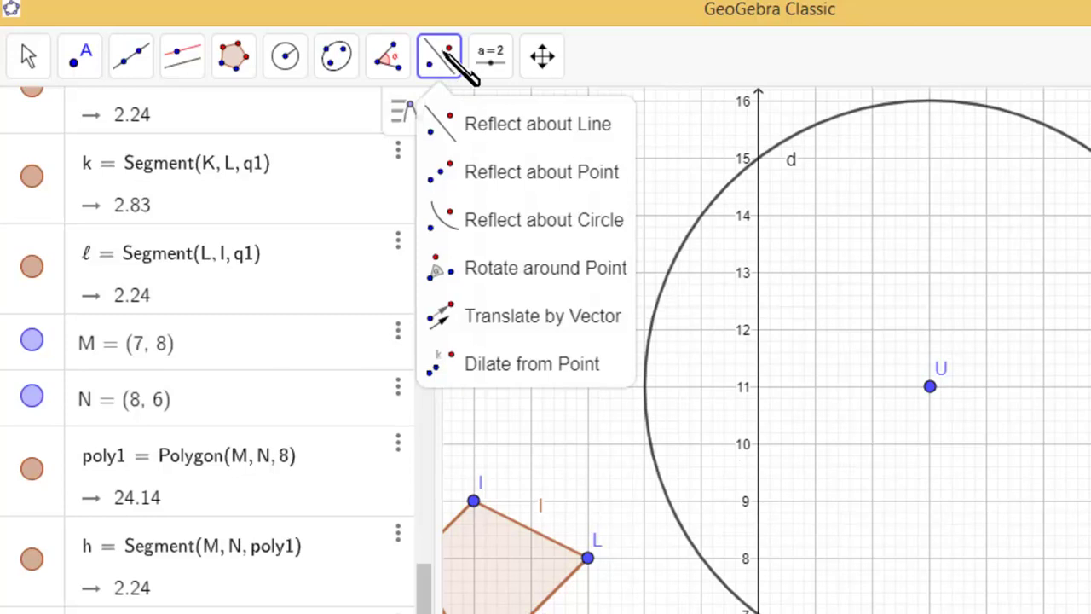
mouse_move(499, 64)
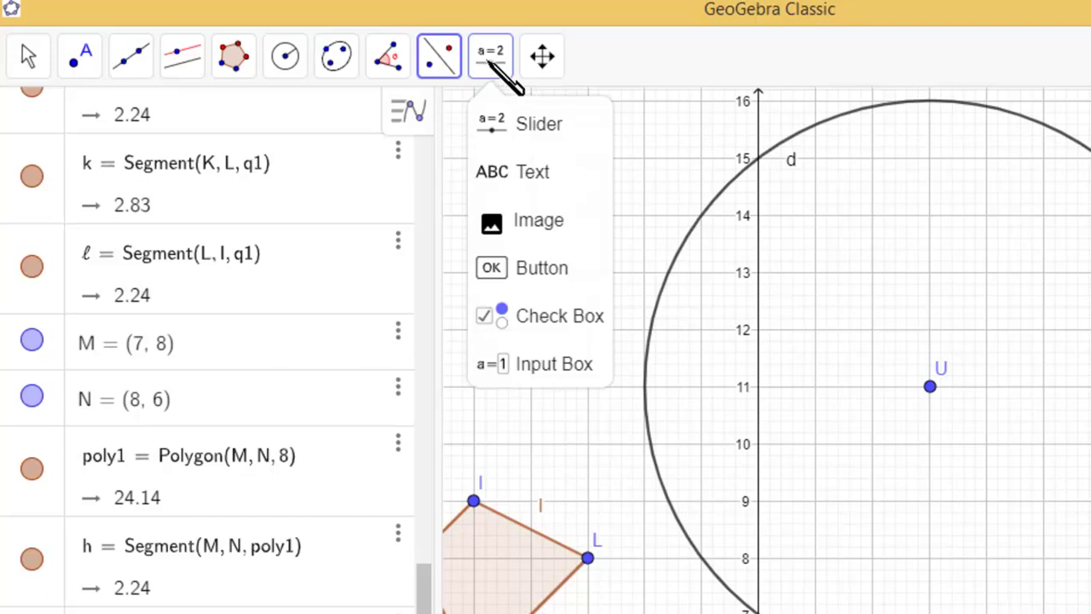
mouse_move(554, 53)
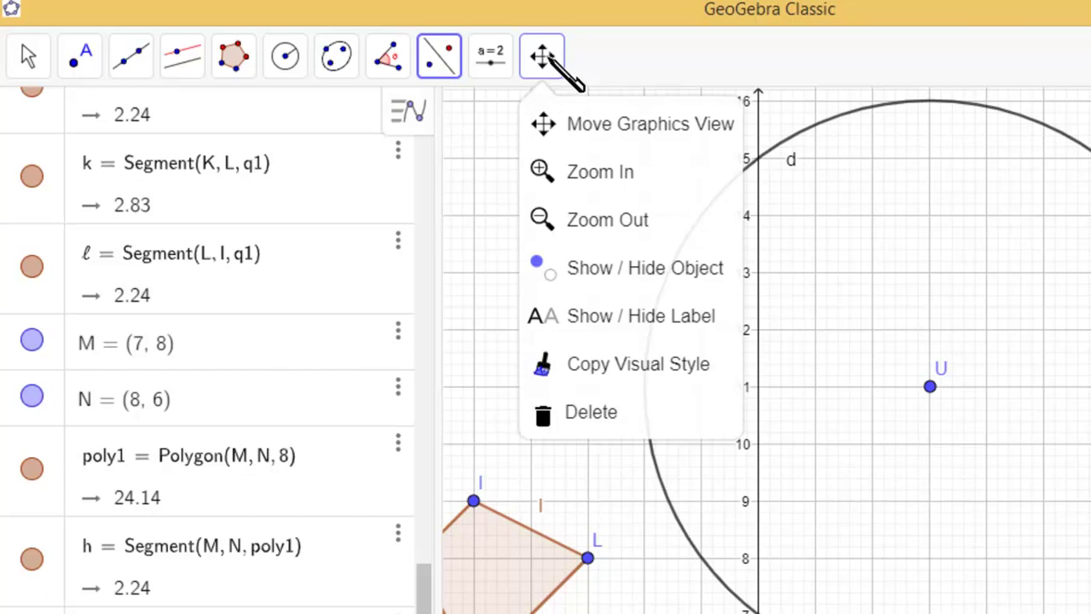
Try the Zoom In tool on the graphics view, and use Zoom Out until all drawn objects fit in it.
left_click(550, 58)
left_click(550, 58)
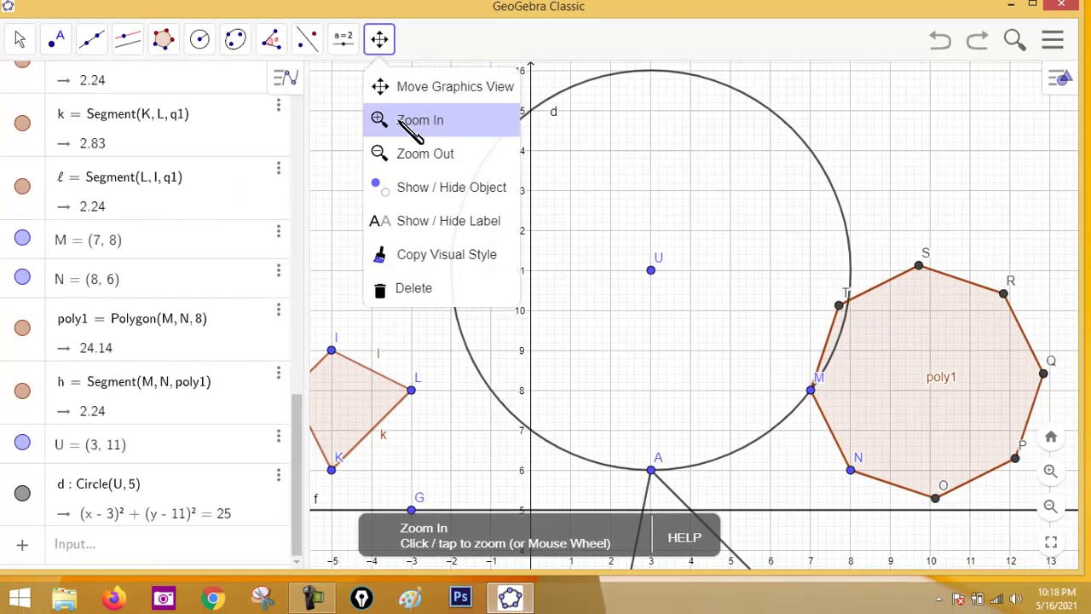
left_click(566, 174)
left_click(445, 113)
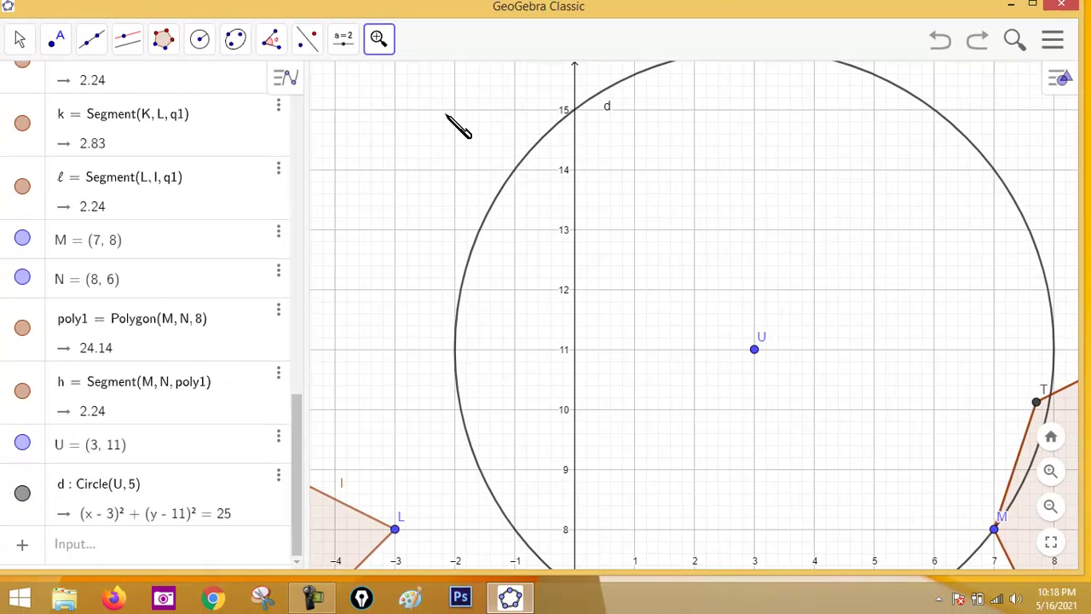
left_click(381, 41)
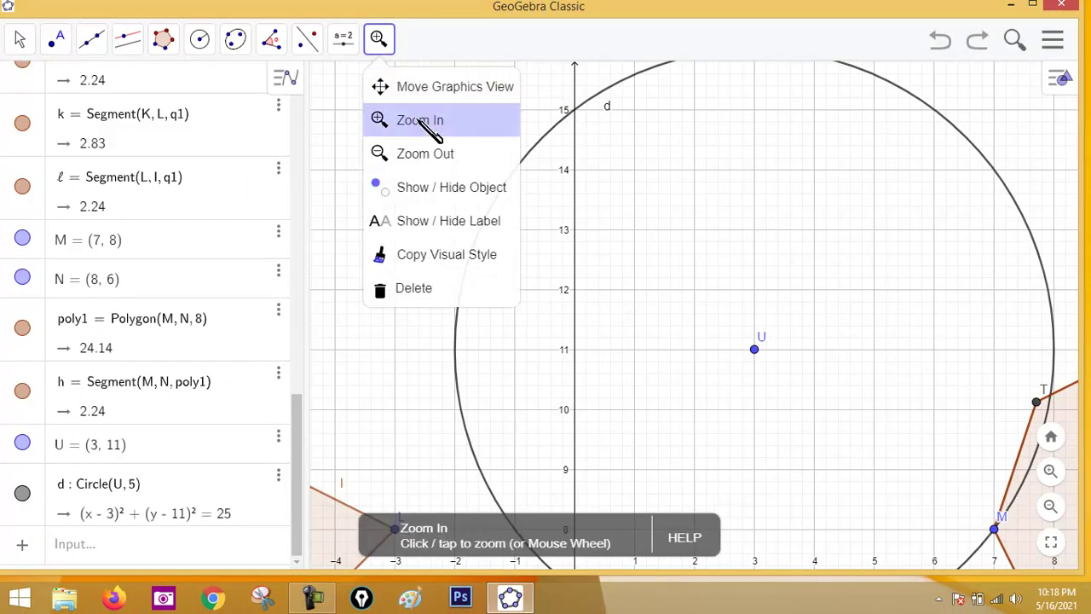
left_click(442, 162)
left_click(446, 188)
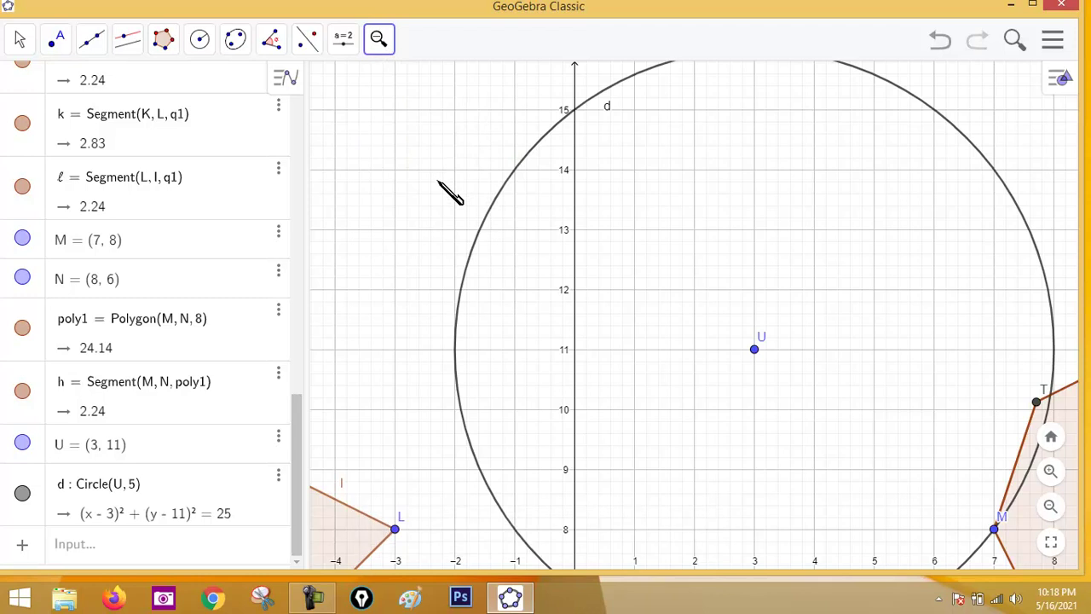
left_click(445, 188)
left_click(439, 181)
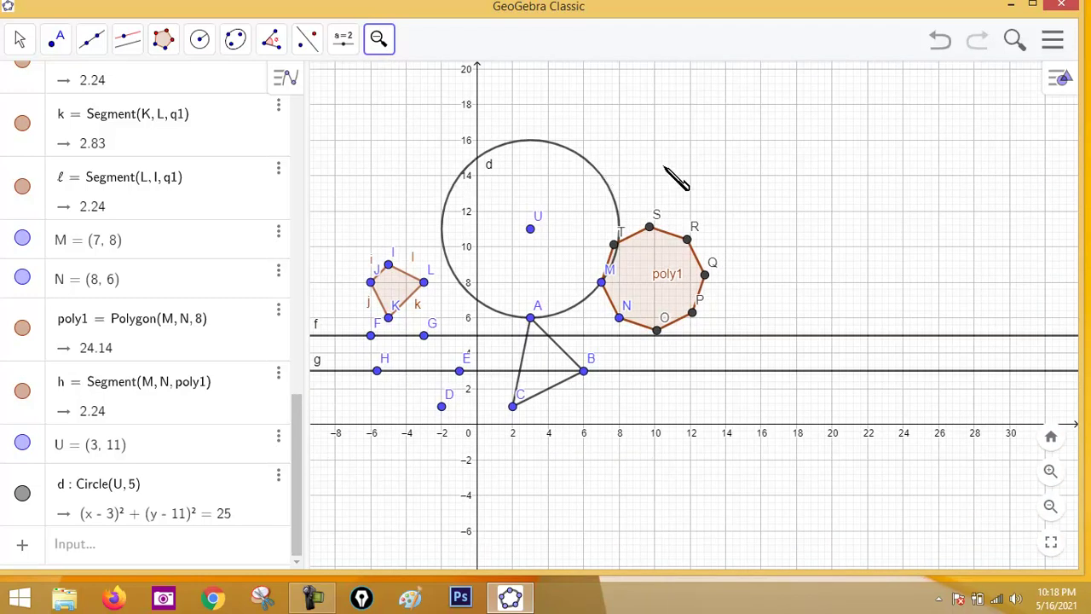